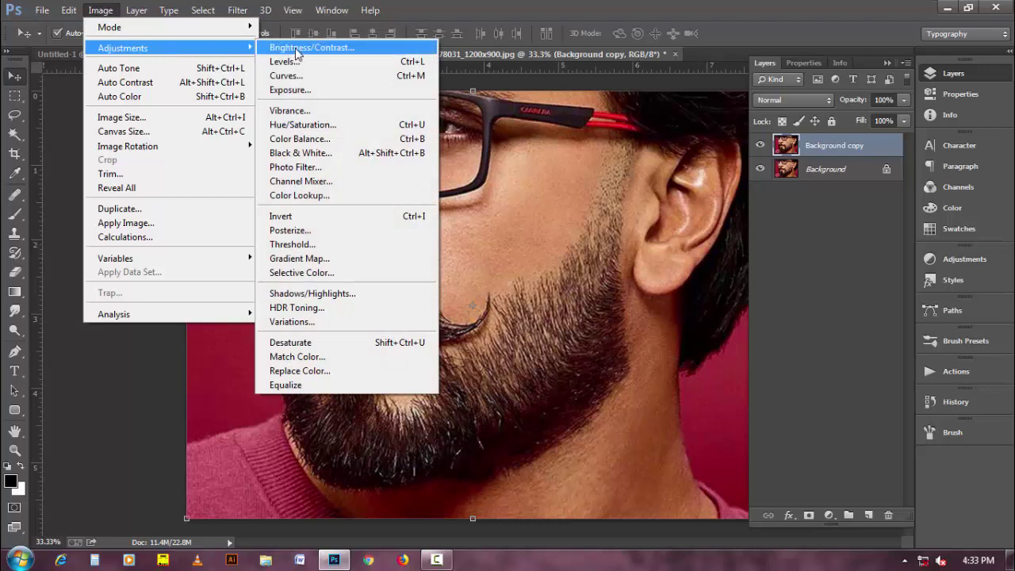
Open the Shadows/Highlights adjustment for the Background copy layer and move its dialog away from the face
left_click(377, 294)
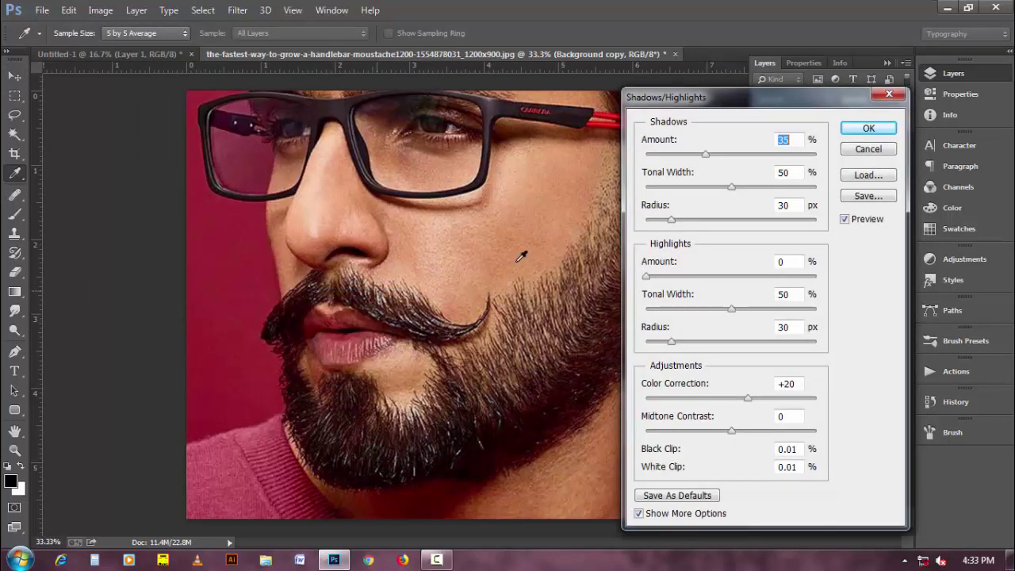
left_click_drag(688, 98, 755, 101)
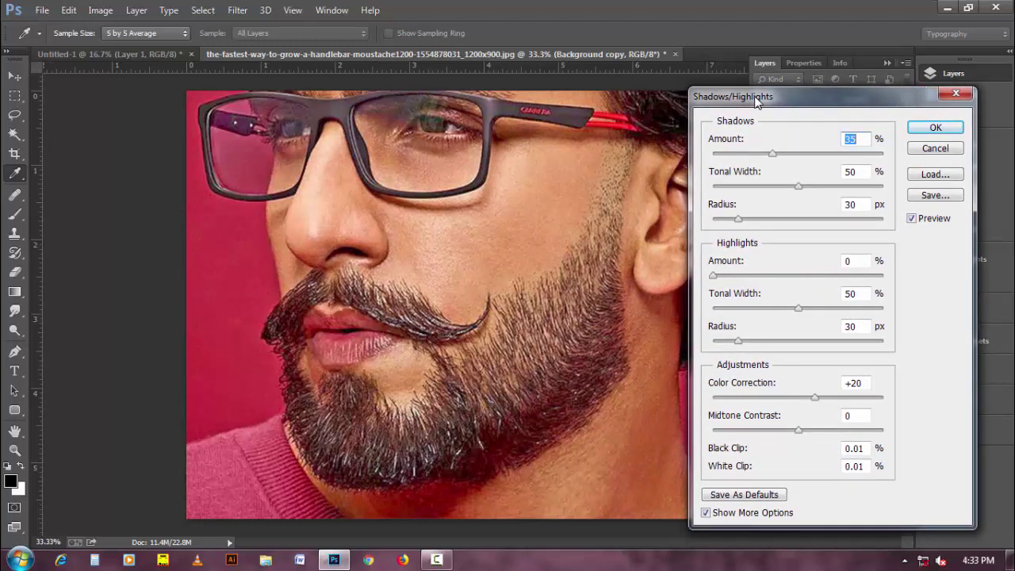
key("ctrl+shift+d")
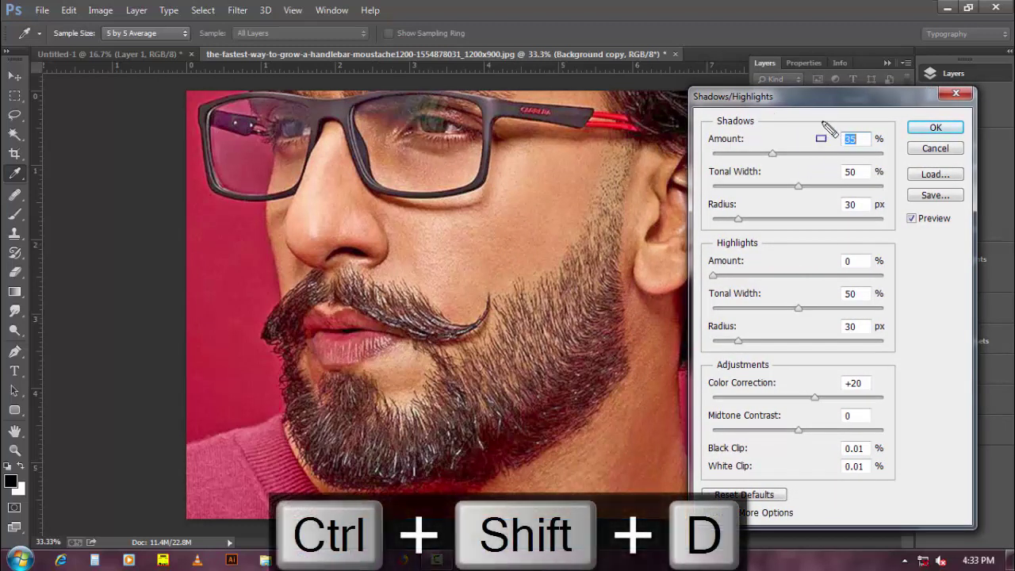
left_click_drag(818, 119, 894, 156)
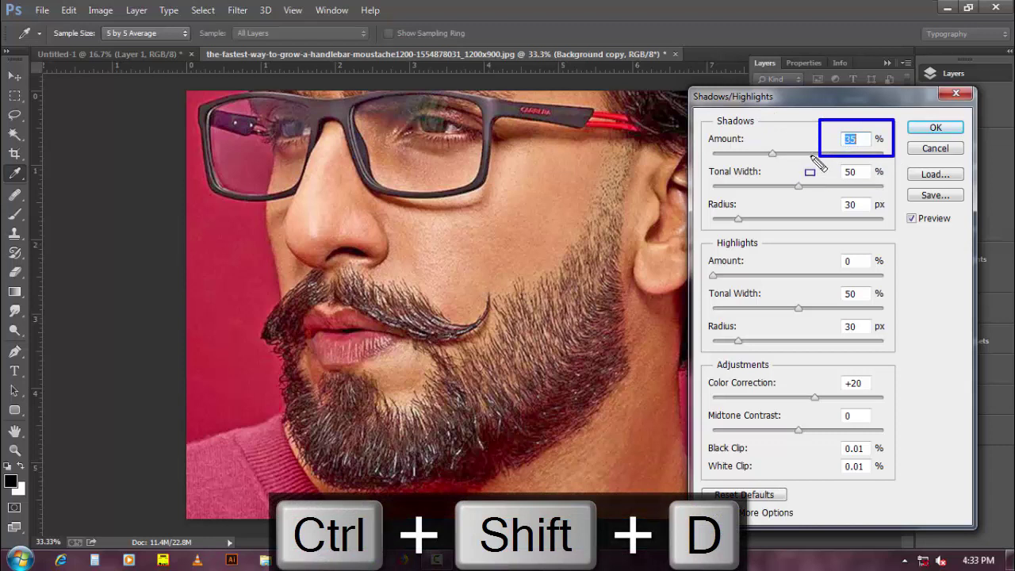
left_click_drag(810, 156, 877, 189)
left_click_drag(817, 188, 887, 221)
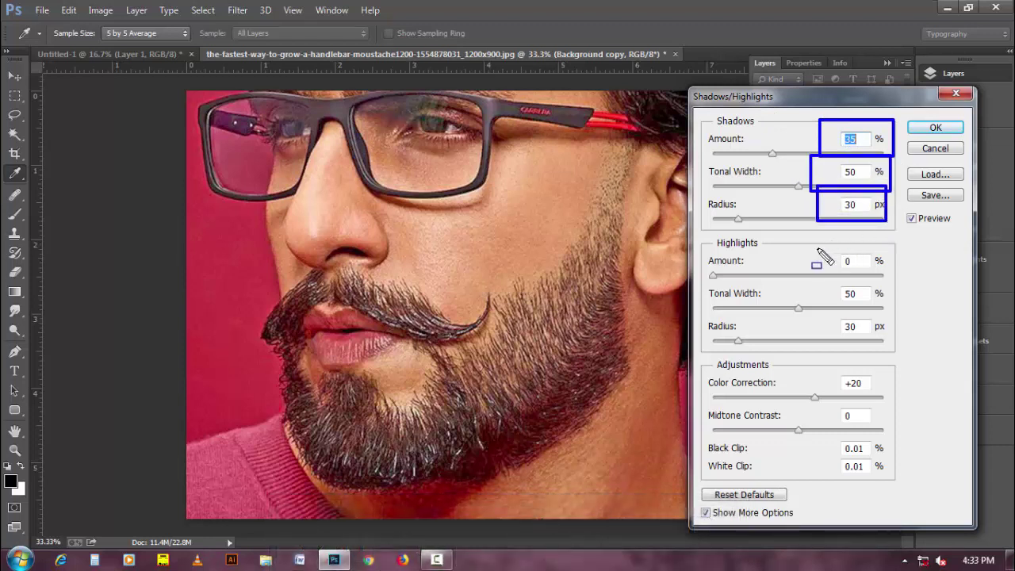
left_click_drag(813, 244, 903, 286)
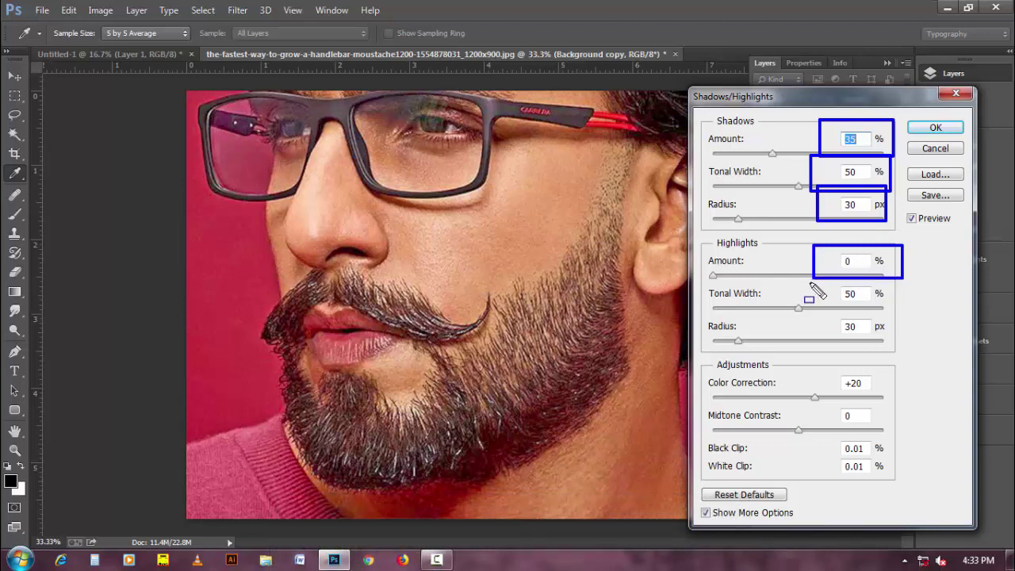
left_click_drag(805, 274, 896, 308)
left_click_drag(814, 303, 900, 345)
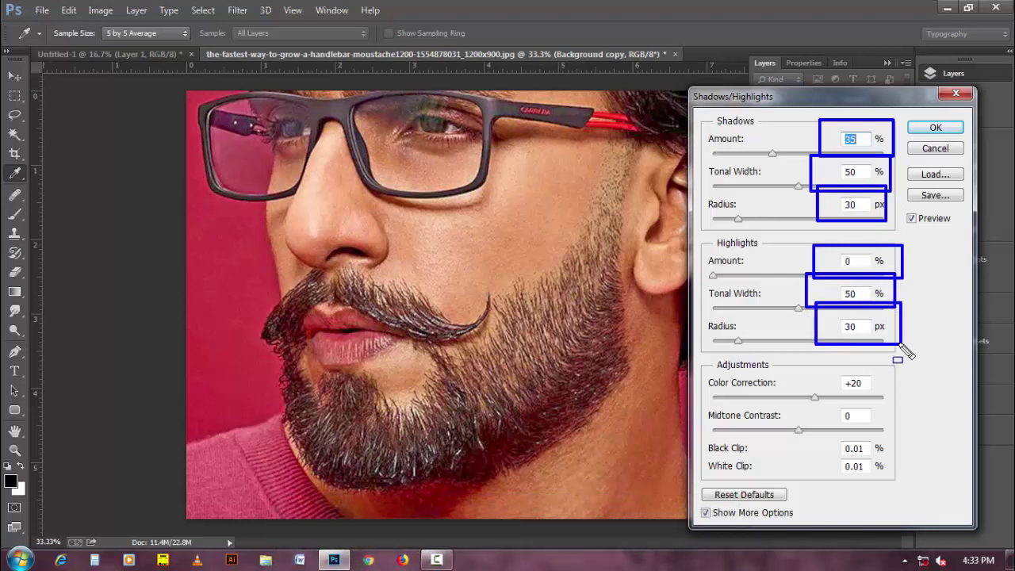
mouse_move(820, 157)
left_mouse_down()
mouse_move(842, 198)
mouse_move(886, 230)
left_mouse_up()
left_click_drag(818, 279, 877, 349)
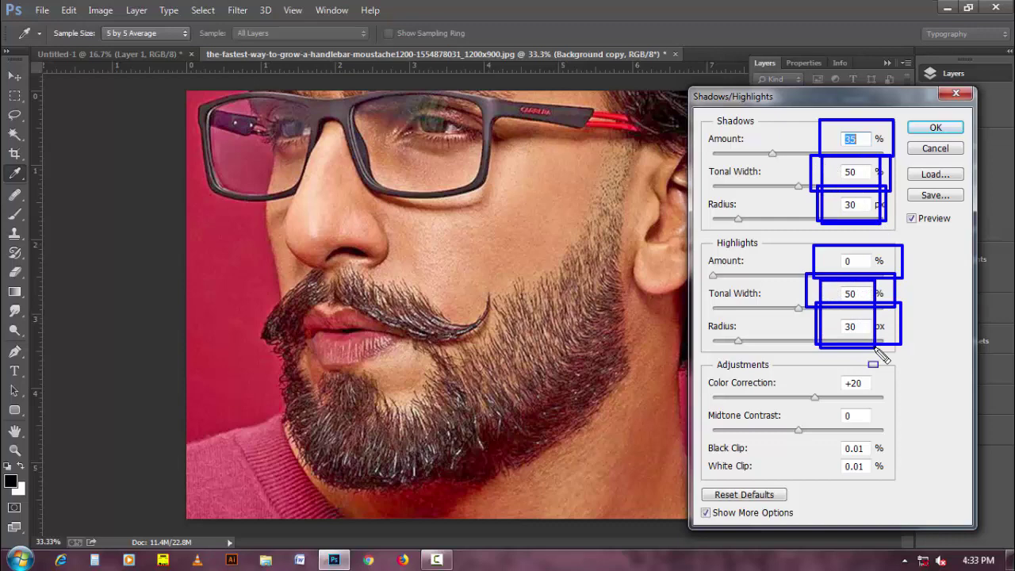
key("ctrl+shift+d")
Apply Shadows/Highlights with Shadows at 35%, 50%, 30 px and Highlights at 0%, 50%, 30 px for amount, tonal width and radius
left_click(935, 128)
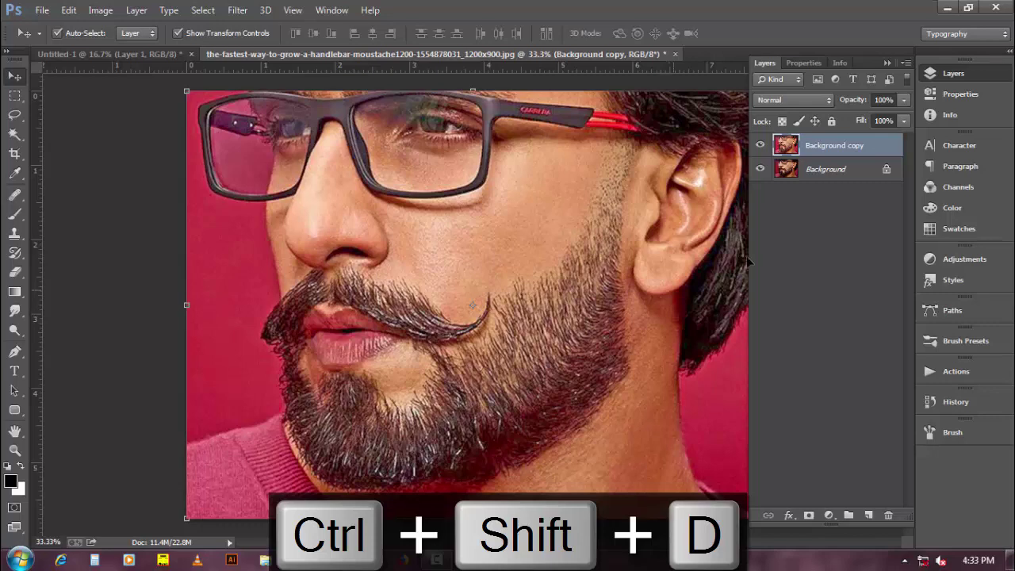
Apply Smart Sharpen to the Background copy layer with amount 50%, radius 1.0 px, noise reduction 0% and Gaussian Blur removal
left_click(237, 10)
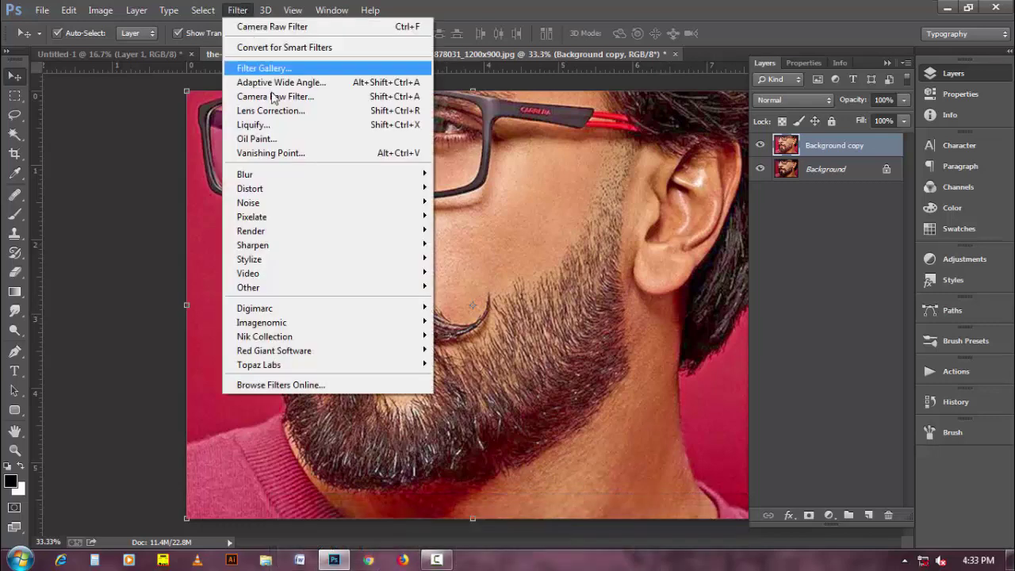
mouse_move(339, 251)
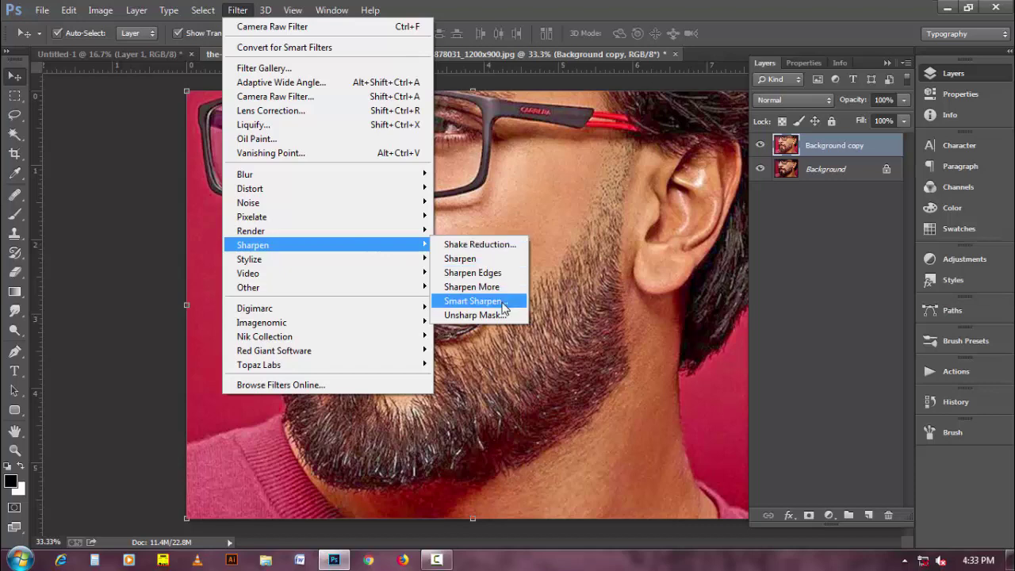
left_click(473, 301)
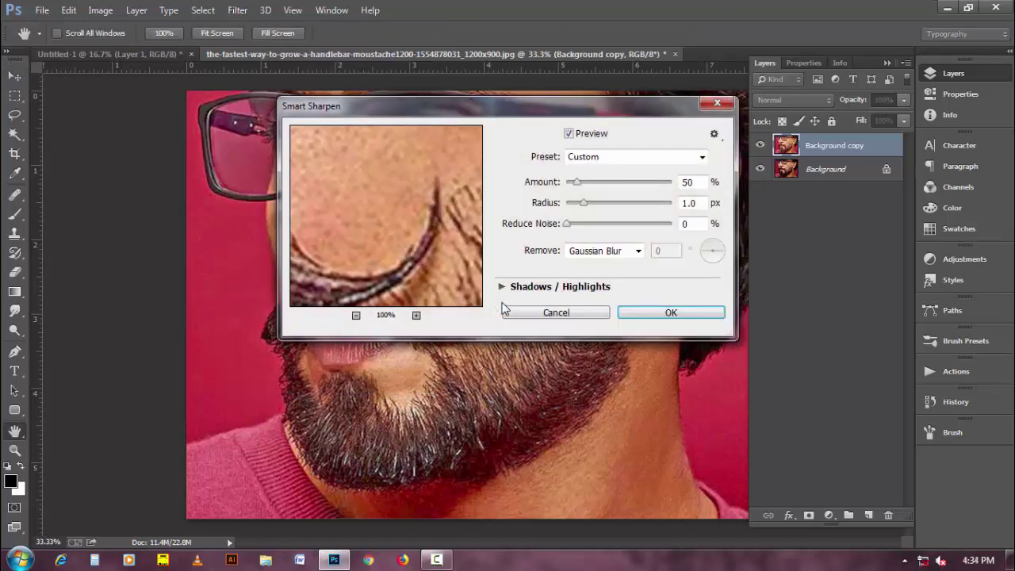
left_click(698, 182)
left_click(701, 203)
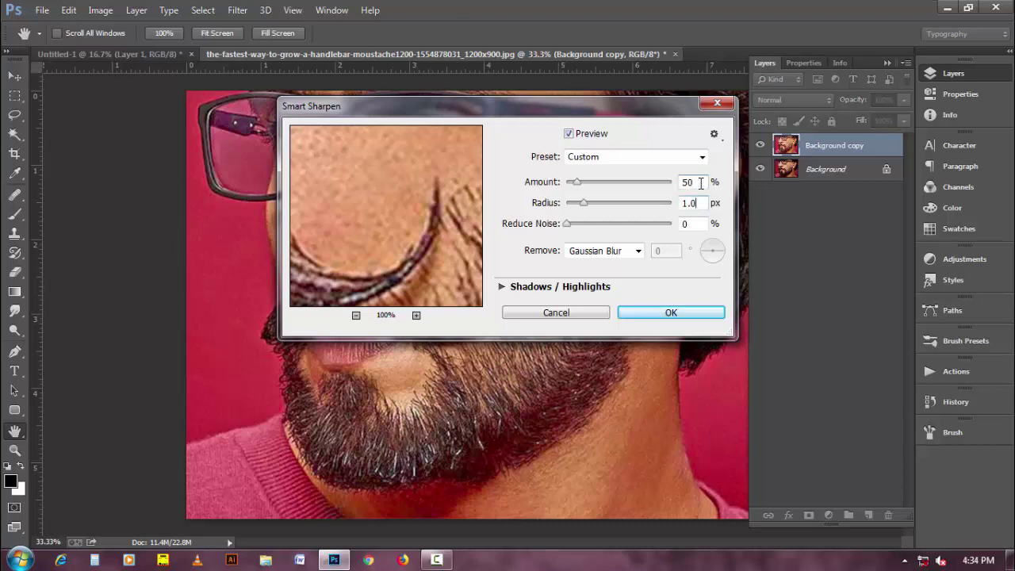
left_click_drag(701, 183, 657, 203)
left_click(663, 314)
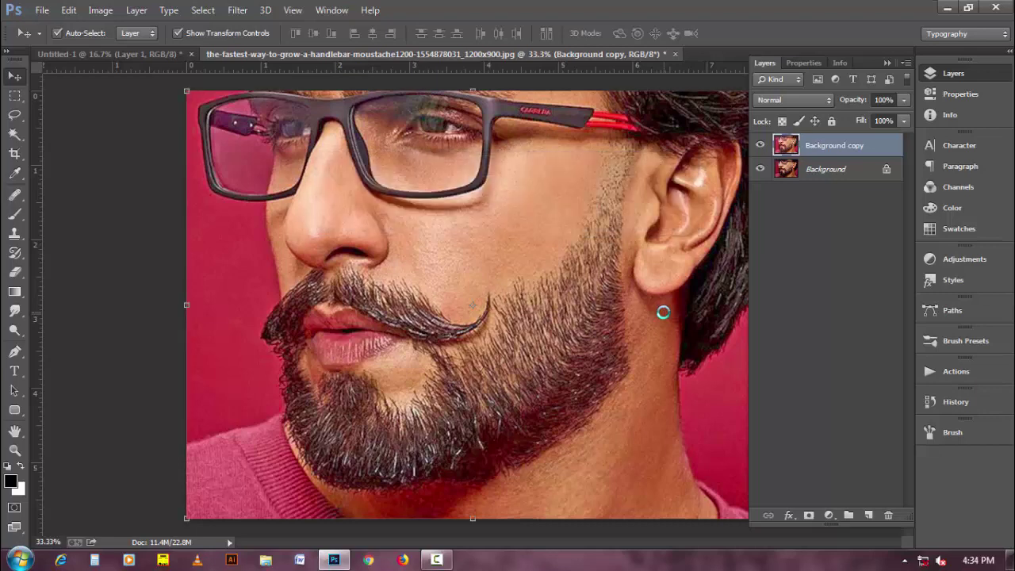
Open the Filter Gallery for the Background copy layer with the Diffuse Glow filter from the Distort group
left_click(239, 12)
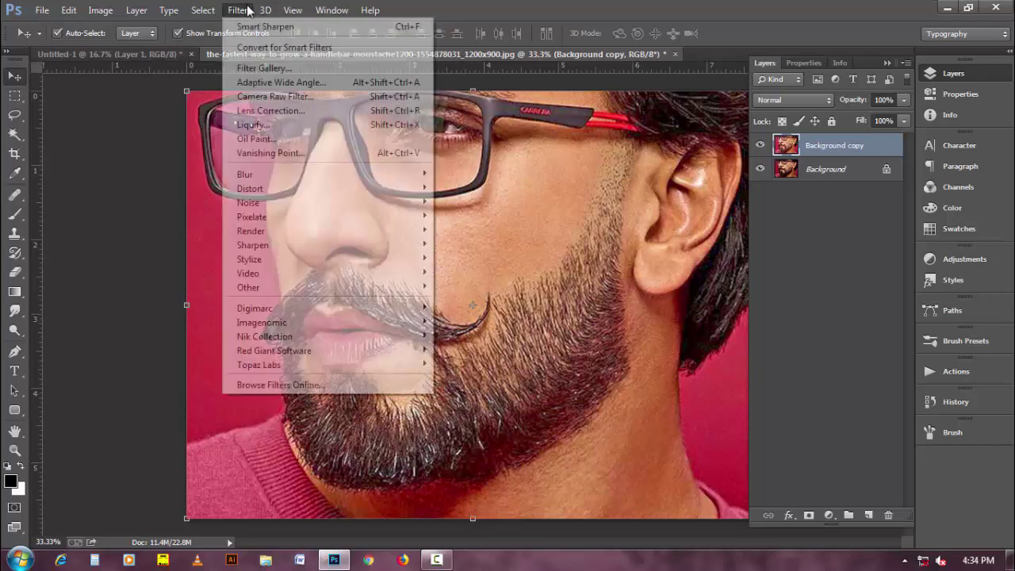
left_click(329, 73)
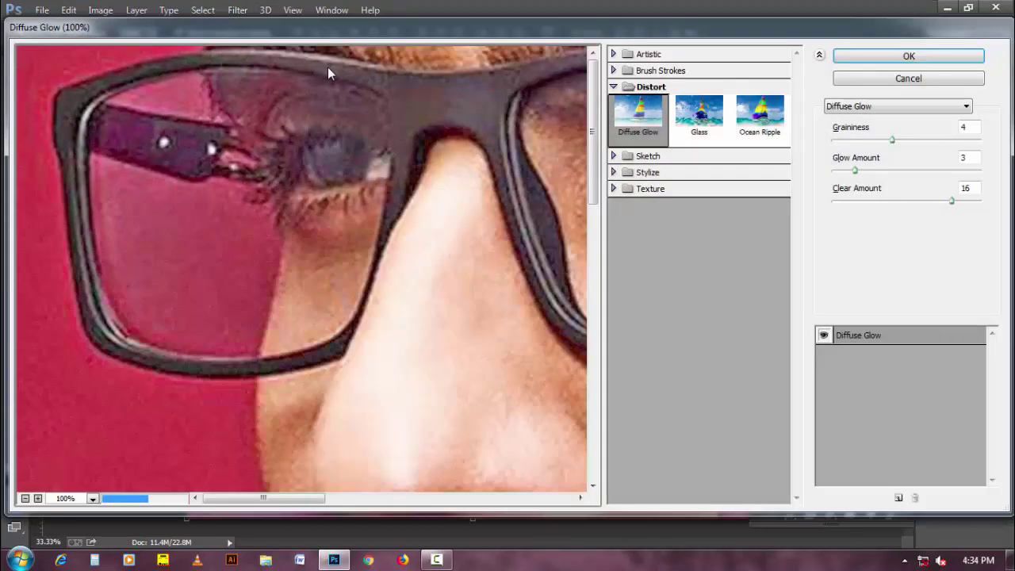
left_click(685, 89)
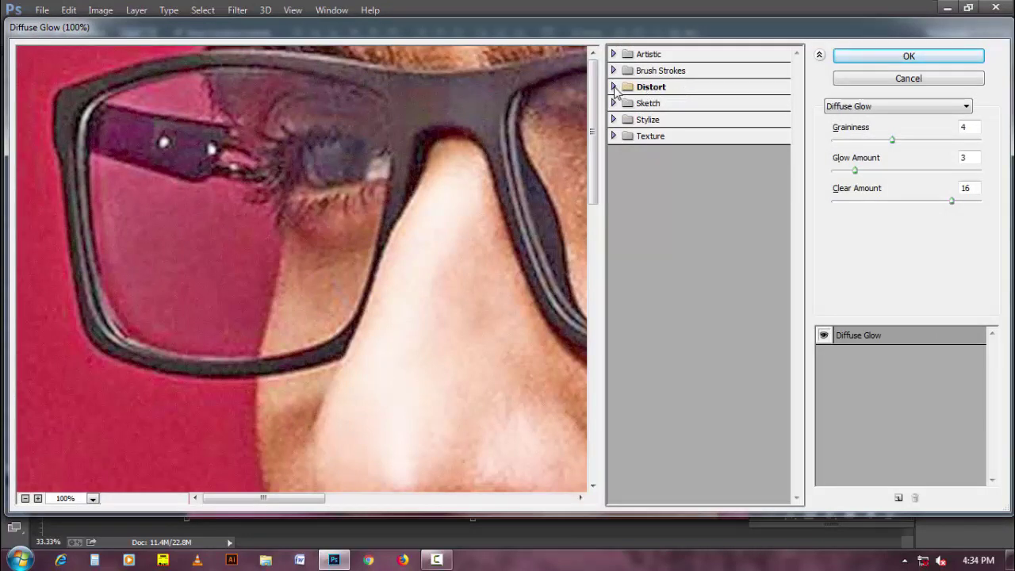
left_click(622, 89)
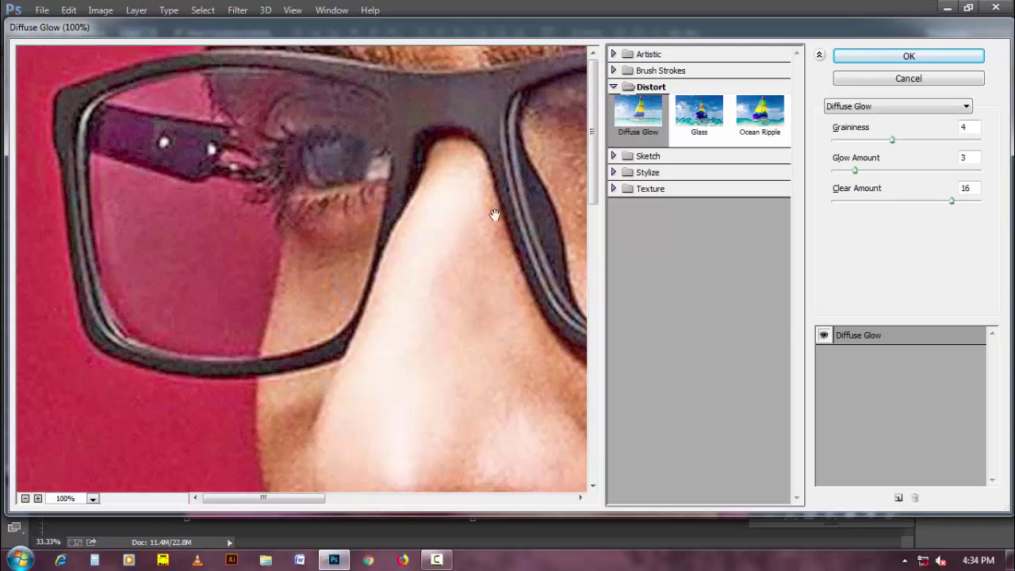
left_click(24, 498)
left_click(25, 498)
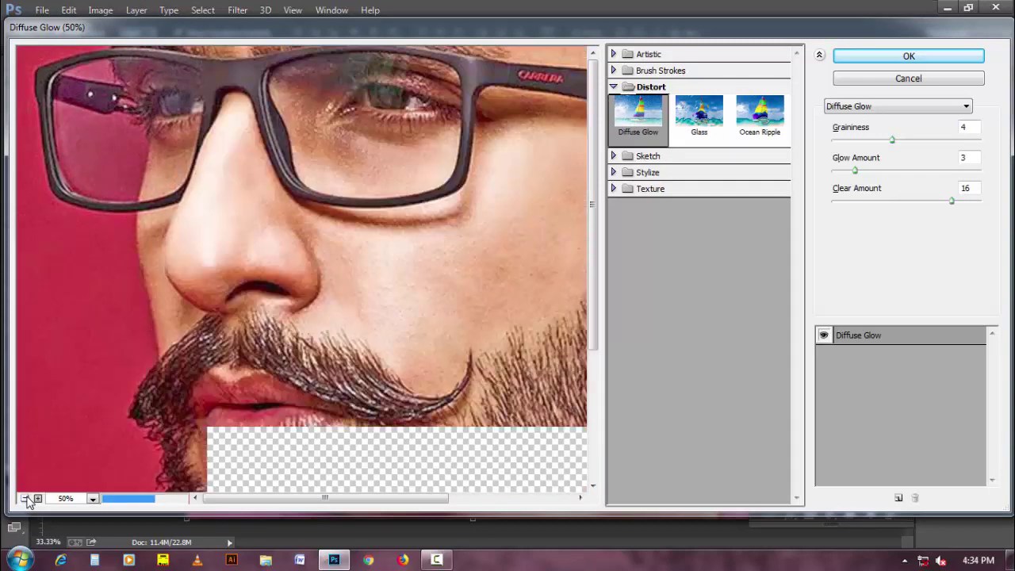
left_click(24, 498)
left_click(25, 498)
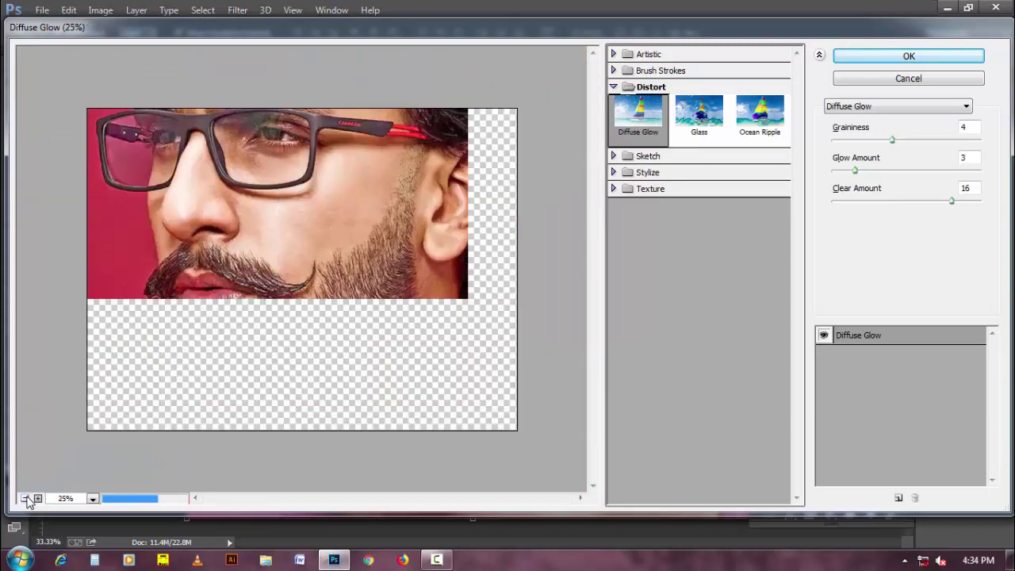
left_click(37, 498)
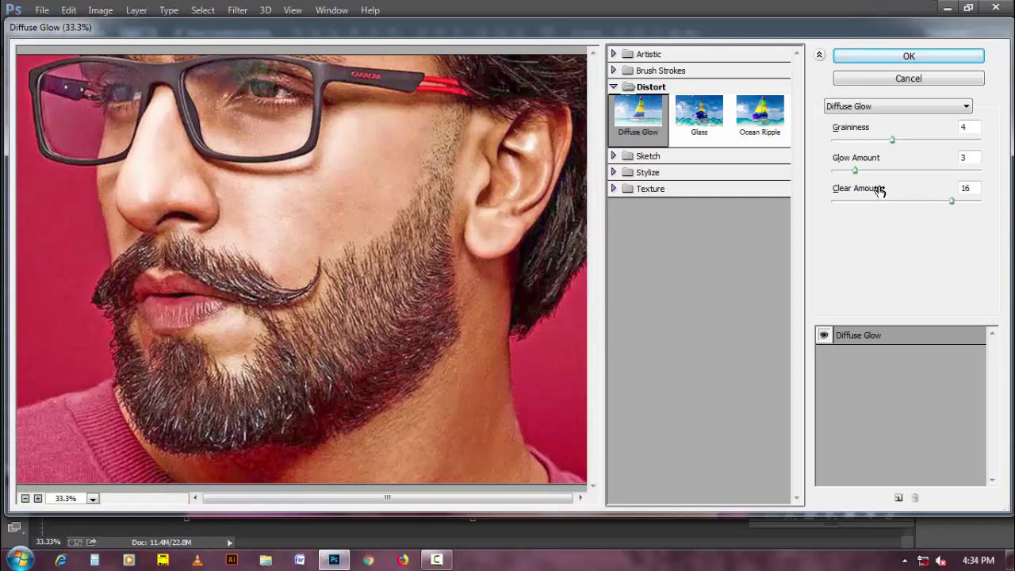
Set Diffuse Glow to graininess 0, glow amount 4 and clear amount 18, and apply the filter
left_click_drag(893, 141, 817, 152)
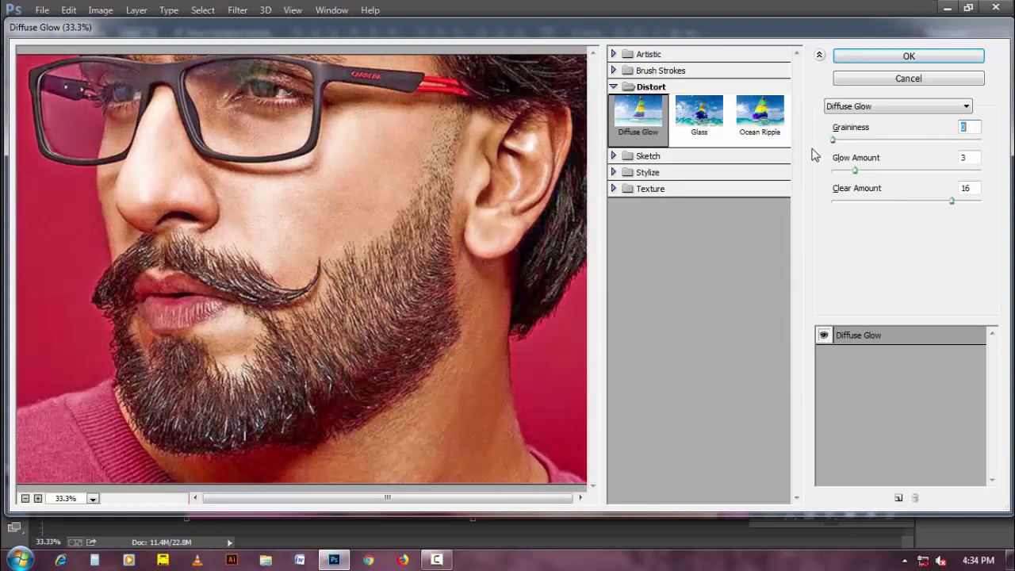
left_click_drag(951, 201, 964, 204)
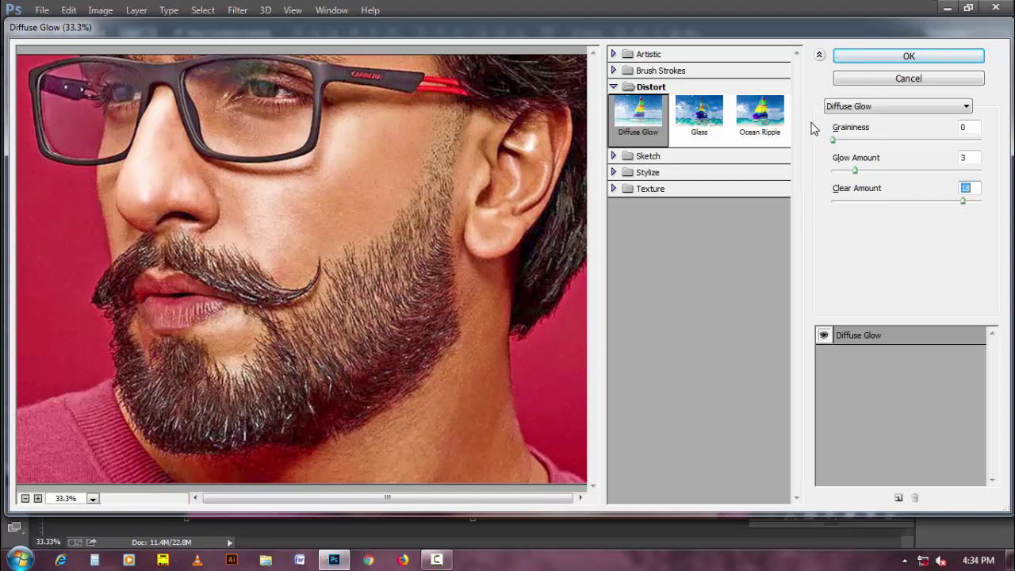
left_click_drag(963, 200, 966, 200)
left_click(854, 171)
left_click_drag(854, 172, 859, 172)
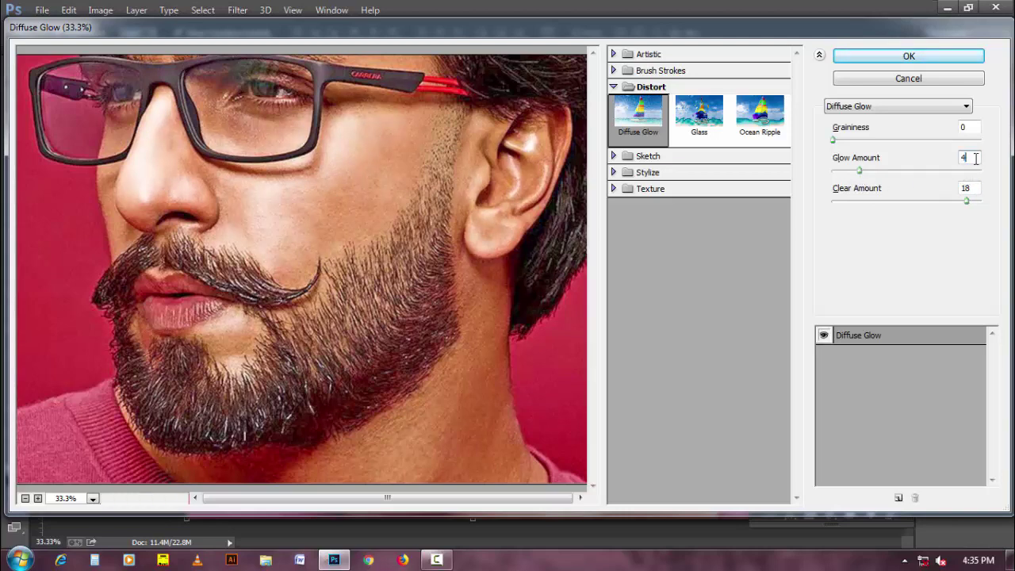
left_click(864, 56)
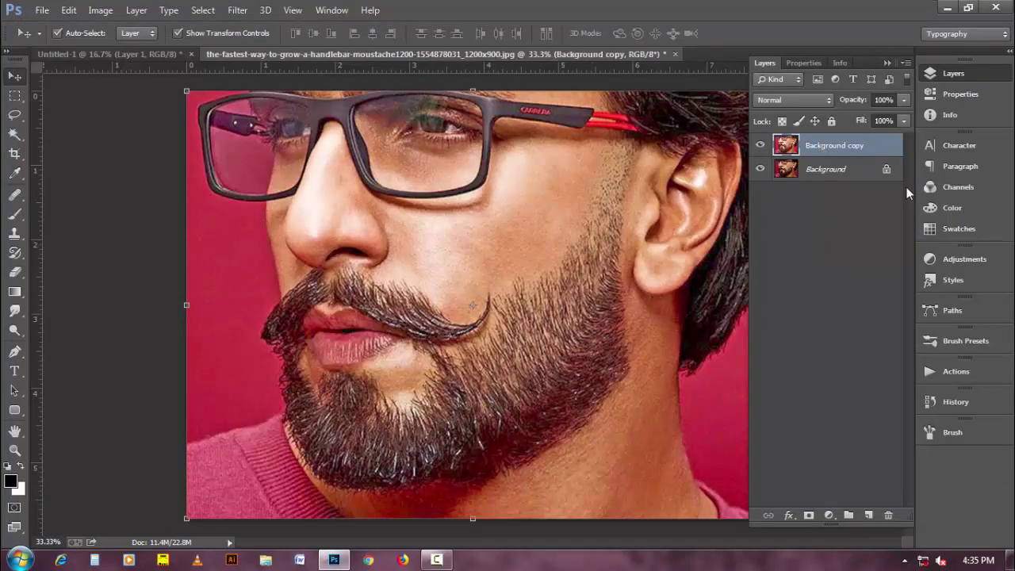
Duplicate the Background copy layer and apply Unsharp Mask to the duplicate with amount 40%, radius 3.5 pixels and threshold 0 levels
left_click_drag(833, 148, 868, 515)
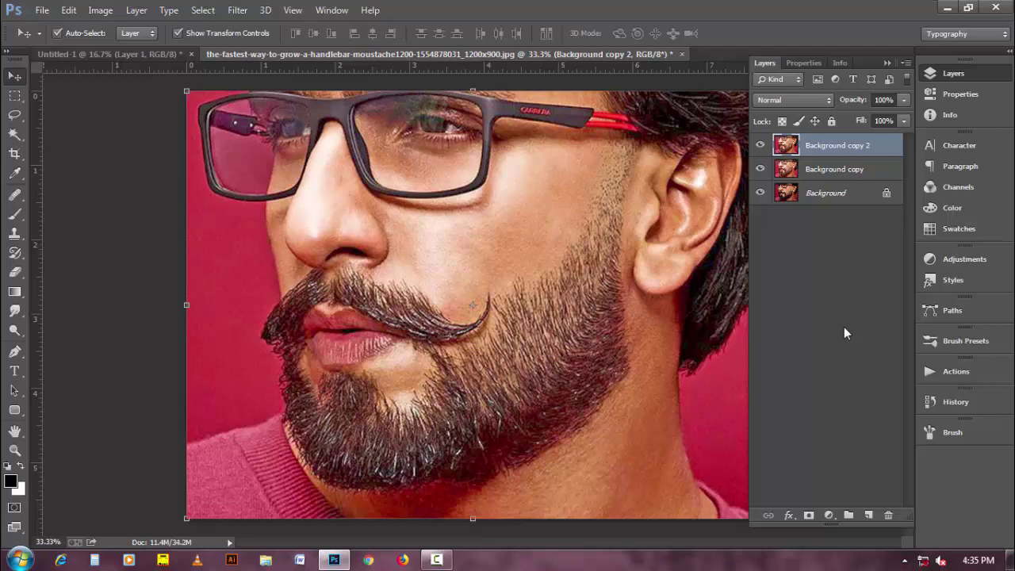
left_click(237, 9)
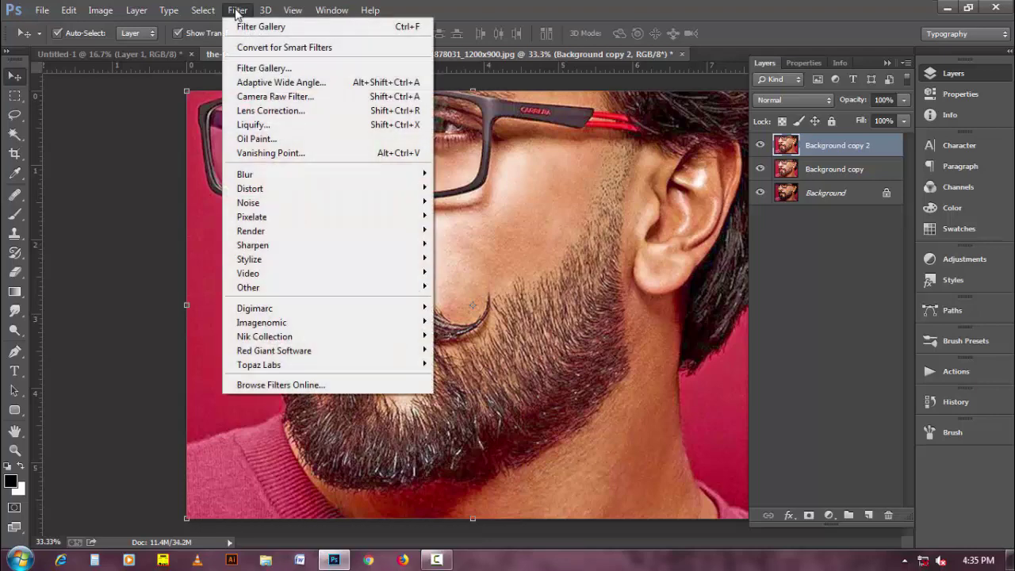
mouse_move(310, 247)
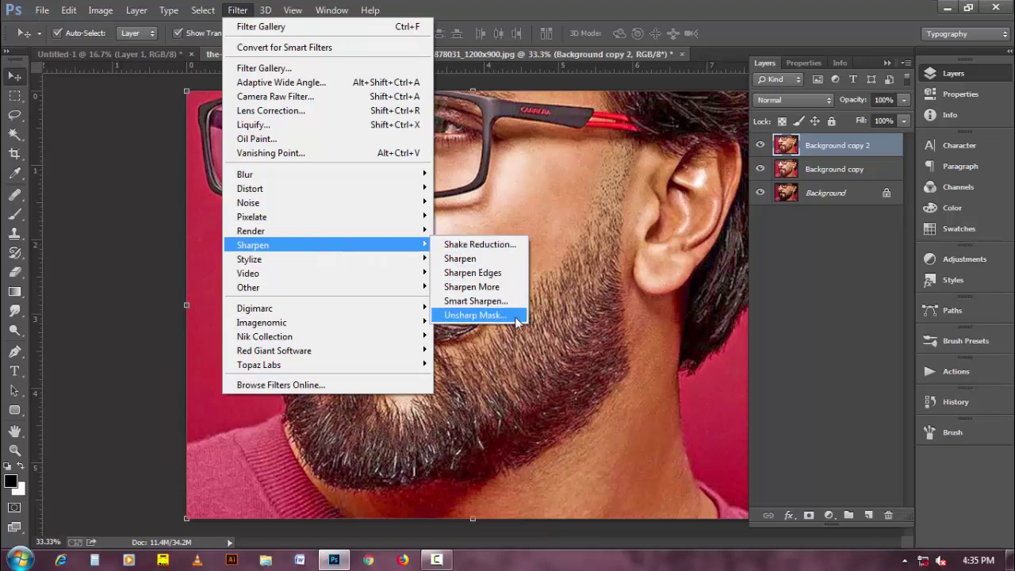
left_click(476, 314)
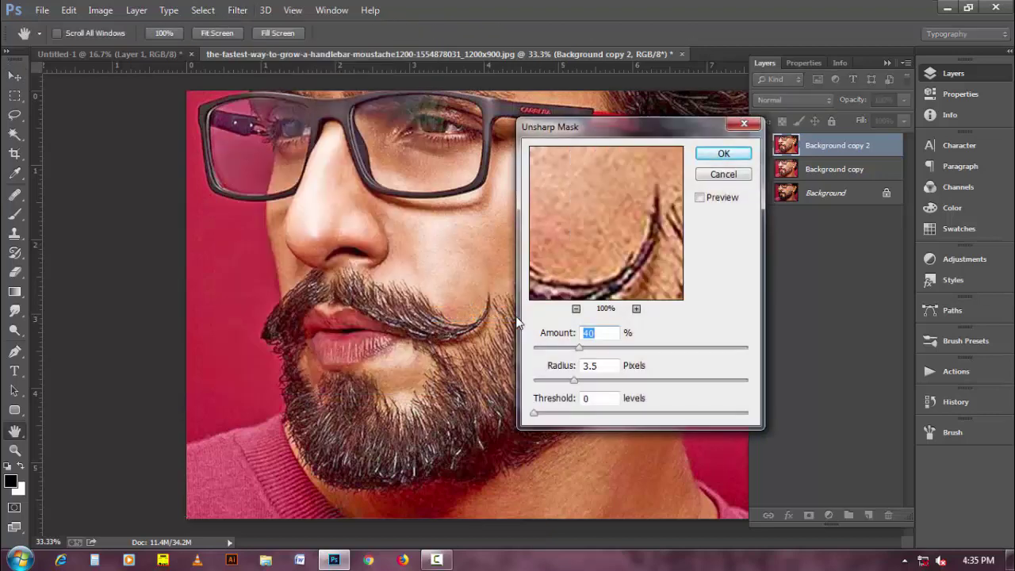
left_click(576, 308)
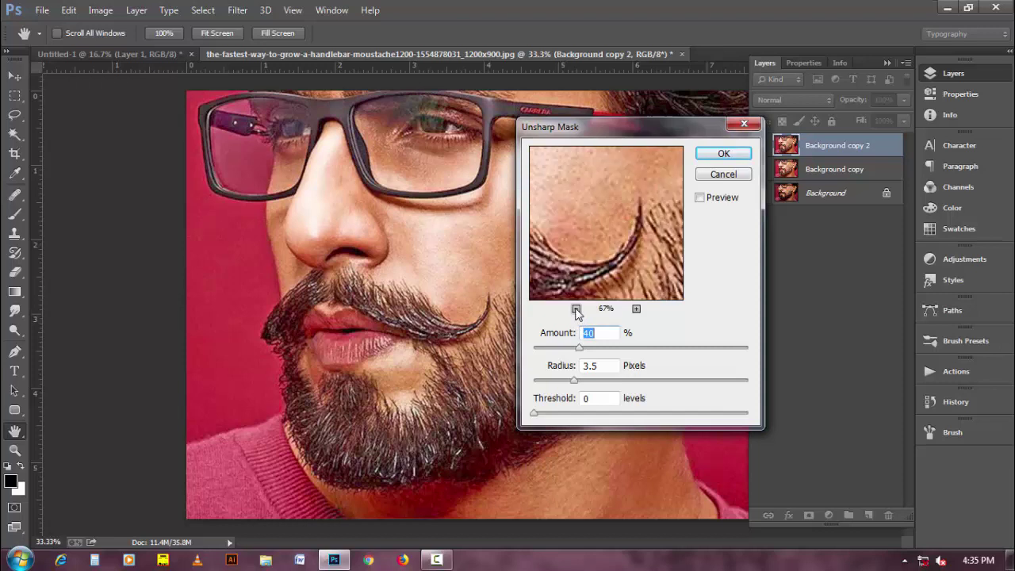
left_click(576, 308)
left_click(577, 309)
left_click_drag(633, 285, 607, 203)
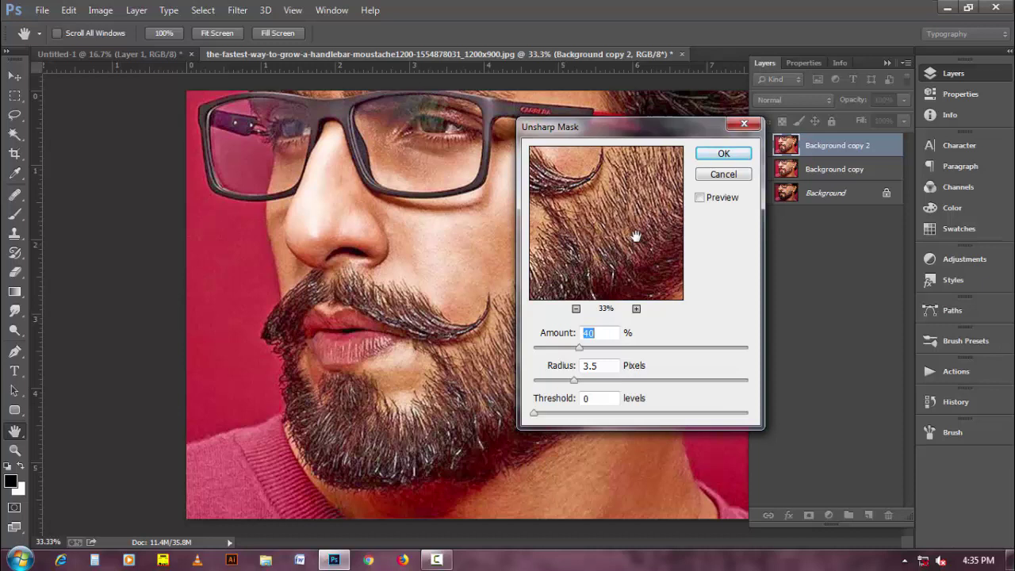
left_click(724, 154)
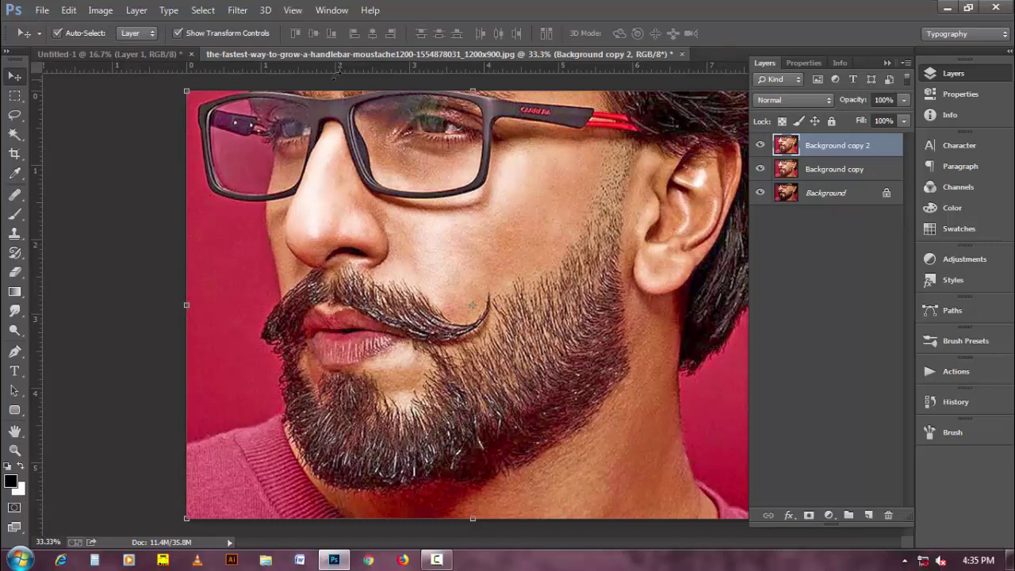
Apply Oil Paint to Background copy 2 with stylization 5.2, cleanliness 2, scale 0.1, and bristle detail, angular direction and shine at 0
left_click(239, 11)
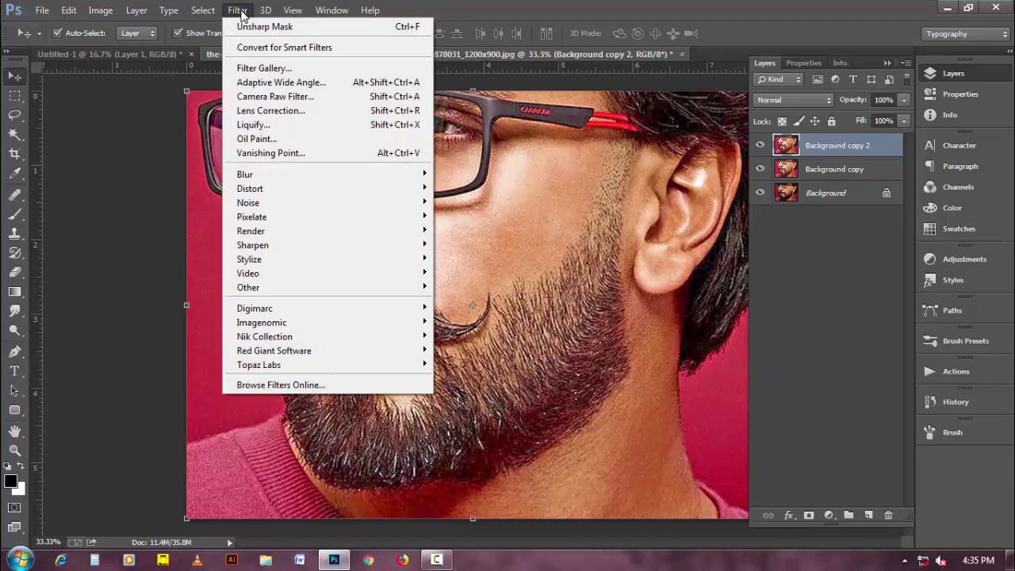
left_click(315, 141)
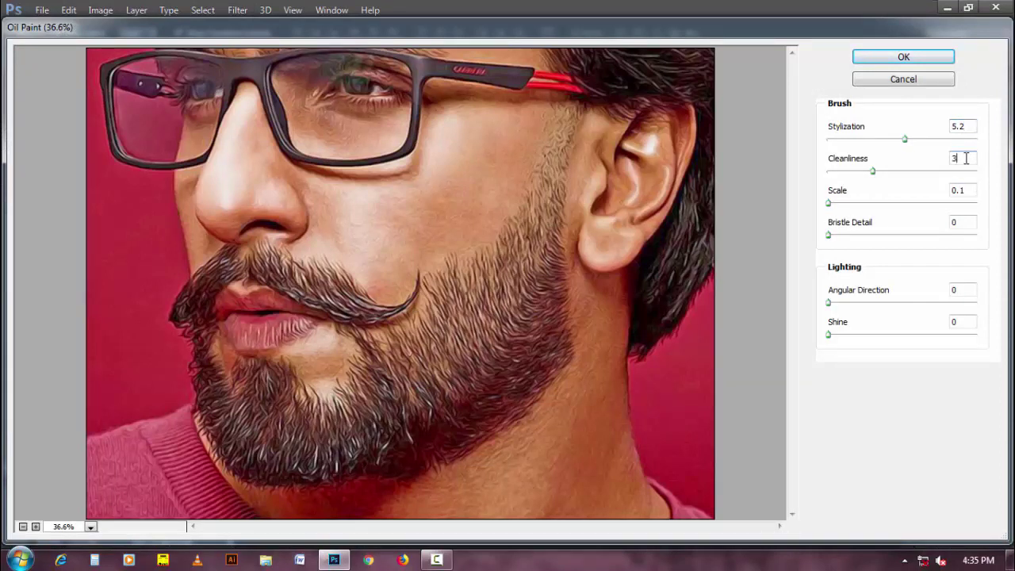
left_click_drag(872, 172, 858, 180)
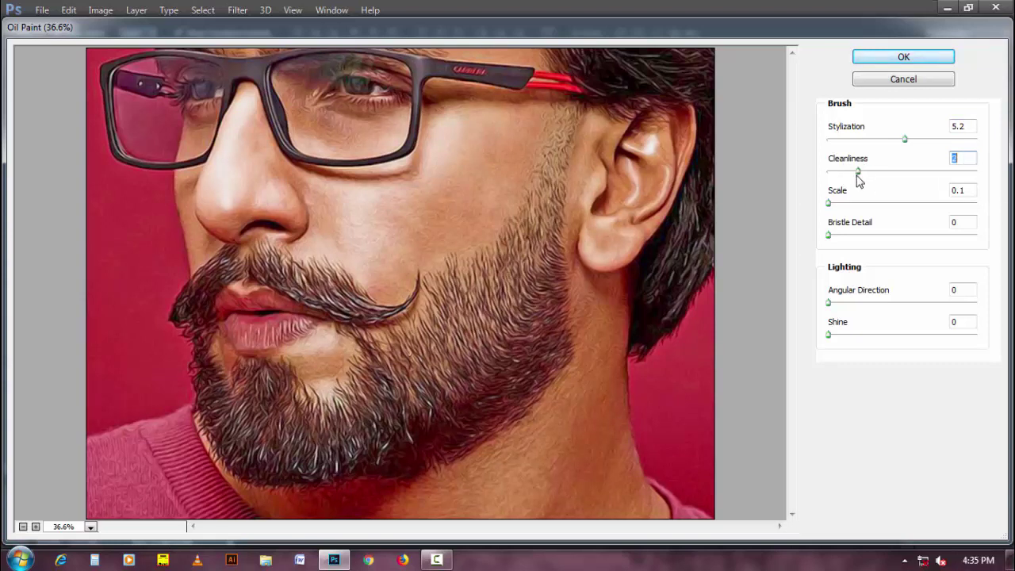
left_click(966, 158)
key("Tab")
key("Tab")
key("Tab")
left_click_drag(967, 321, 891, 329)
key("ctrl+shift+d")
mouse_move(806, 112)
left_mouse_down()
mouse_move(981, 357)
mouse_move(996, 349)
left_mouse_up()
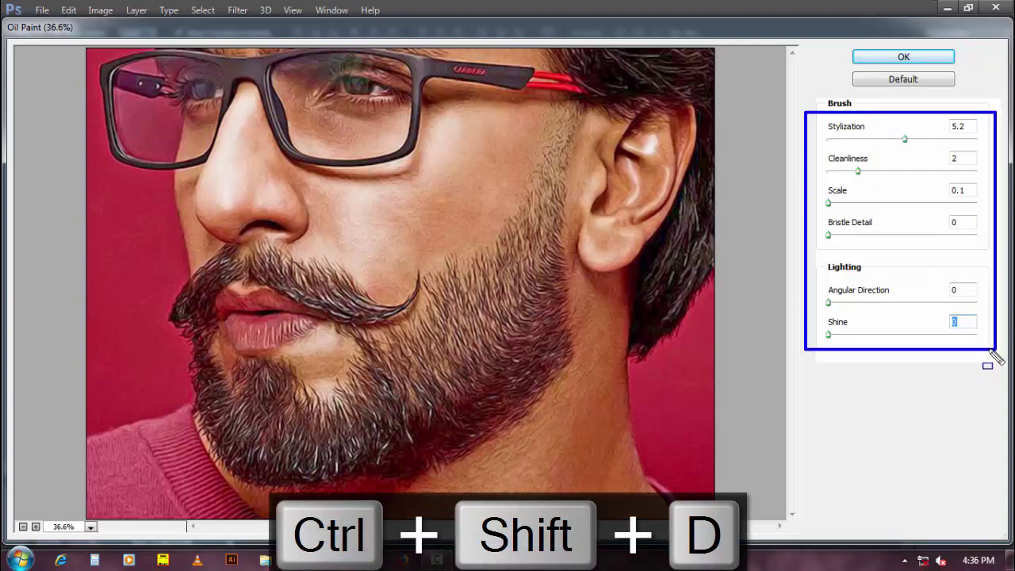
left_click_drag(925, 100, 995, 205)
left_click_drag(918, 213, 996, 359)
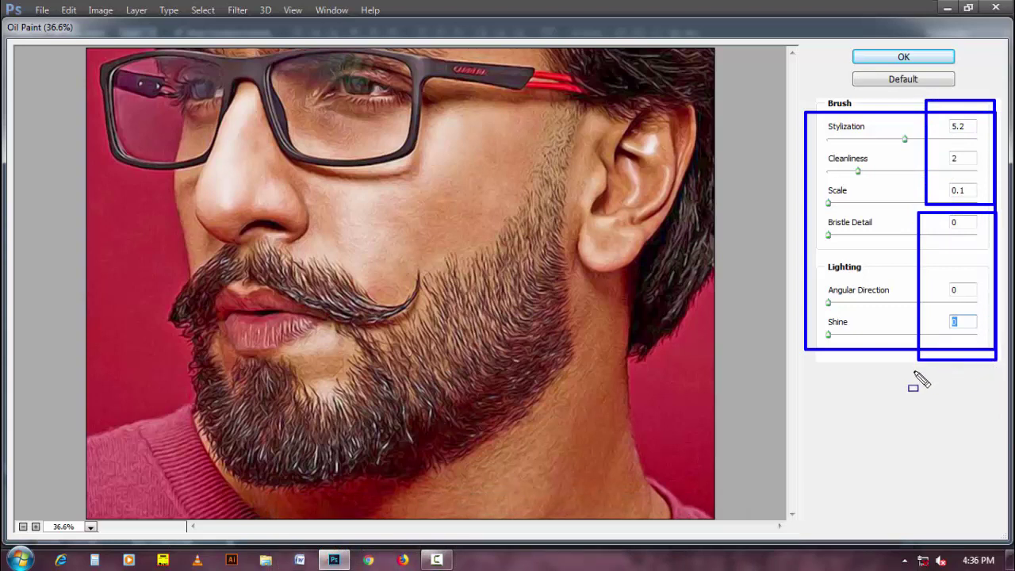
key("ctrl+shift+d")
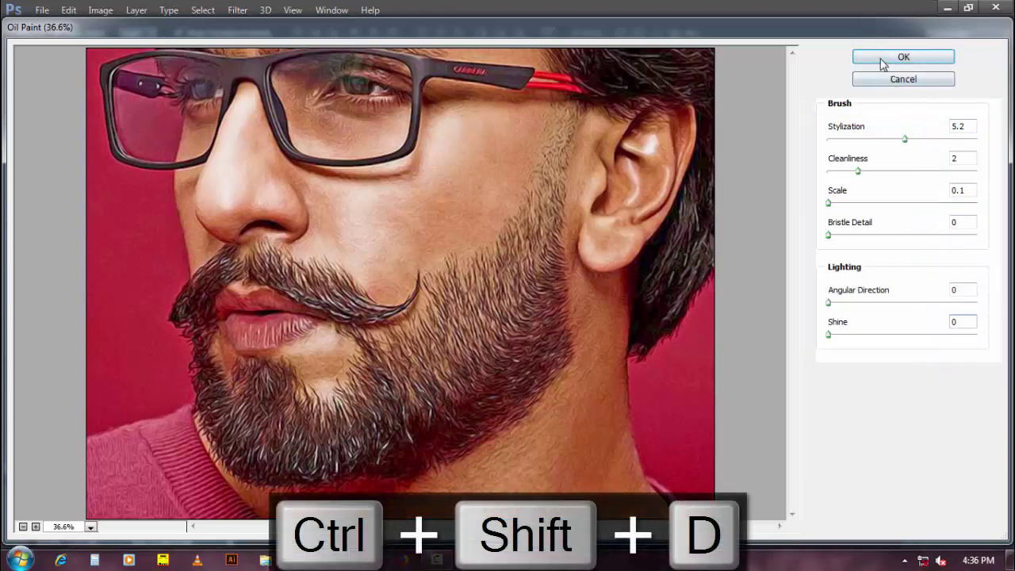
left_click(881, 59)
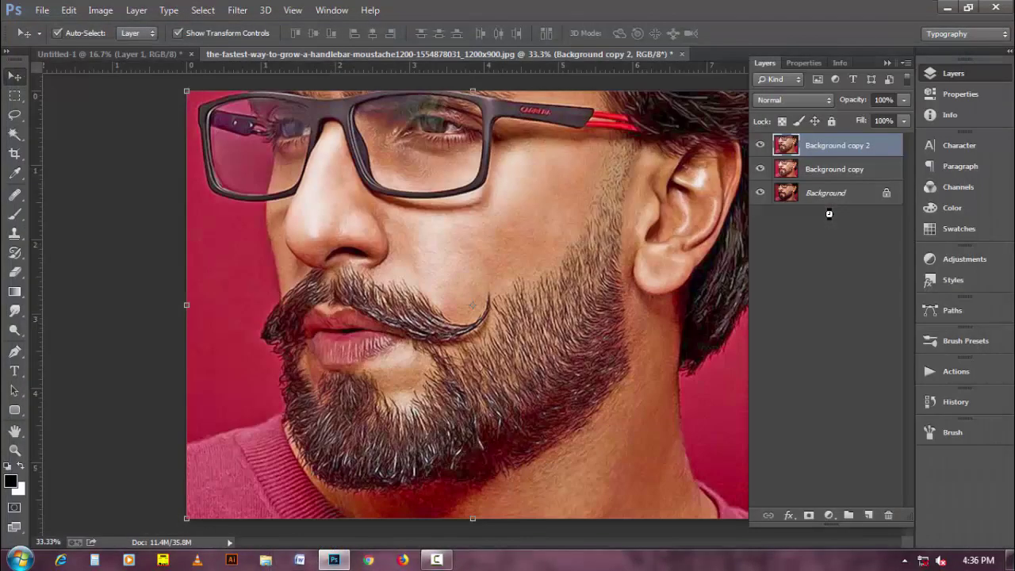
Apply Smart Sharpen to Background copy 2 with amount 50%, radius 1.0 px, noise reduction 0% and Gaussian Blur removal
left_click(237, 11)
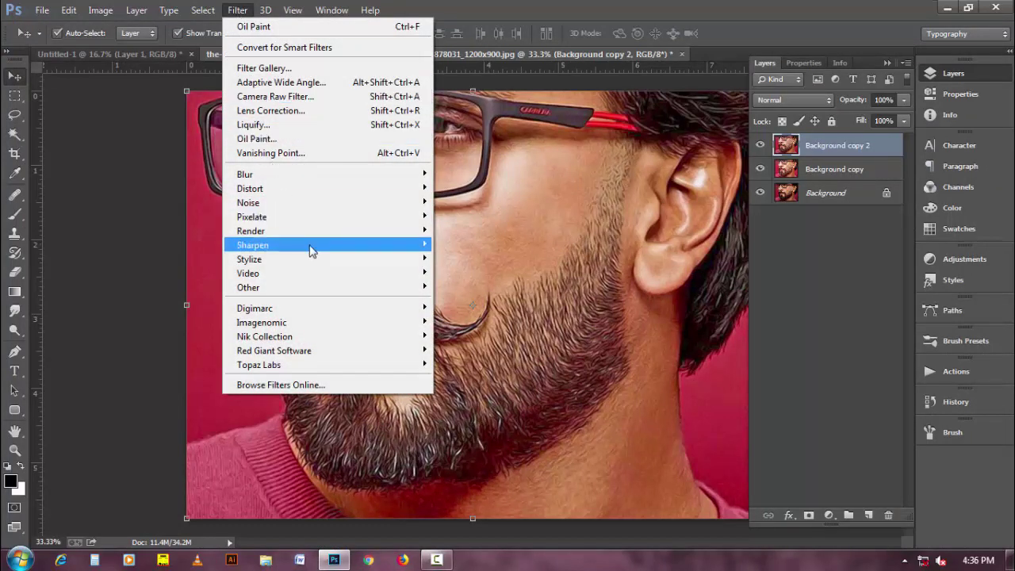
mouse_move(310, 248)
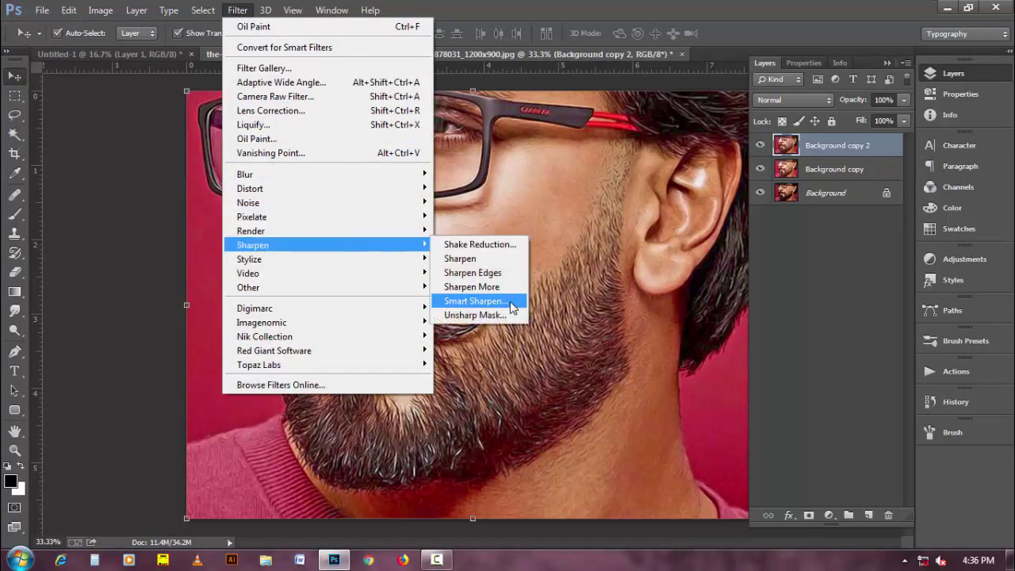
left_click(474, 301)
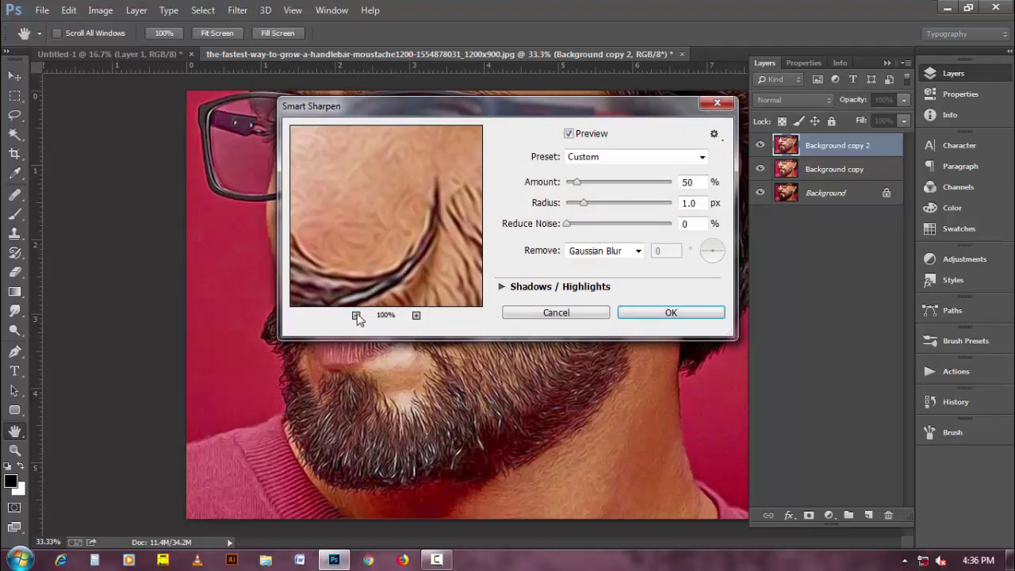
left_click(356, 315)
left_click(356, 315)
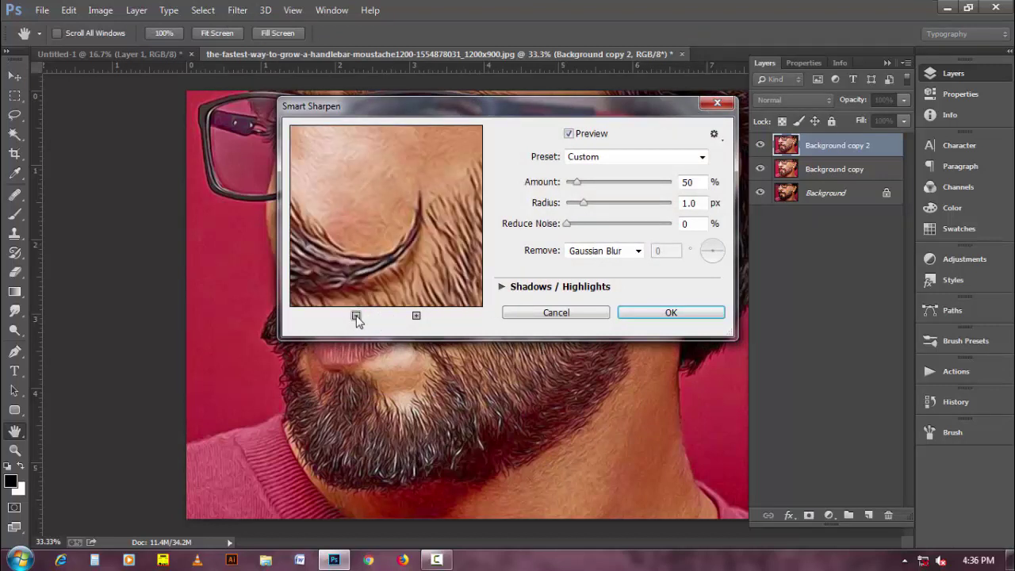
left_click(356, 315)
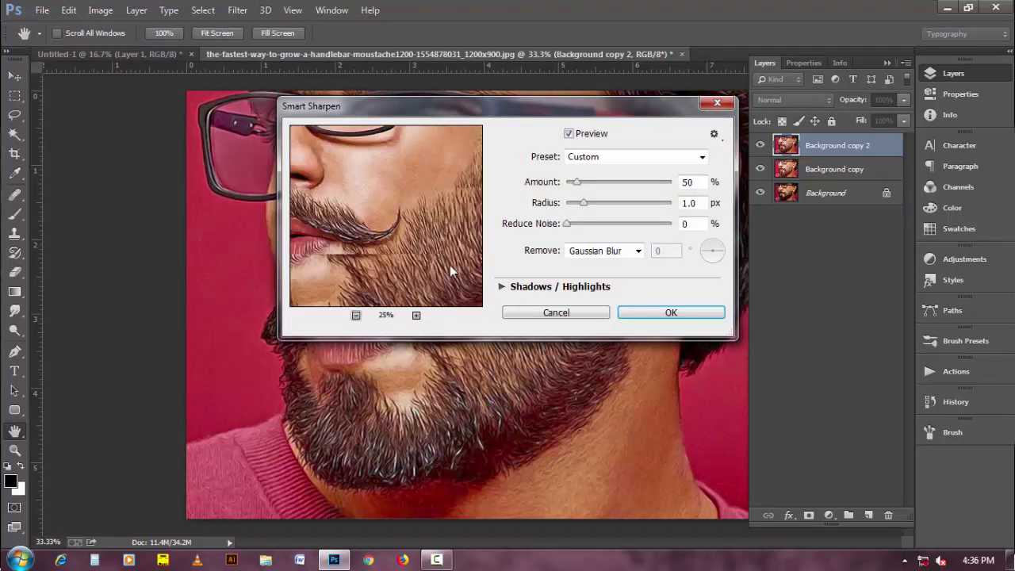
left_click_drag(448, 265, 413, 230)
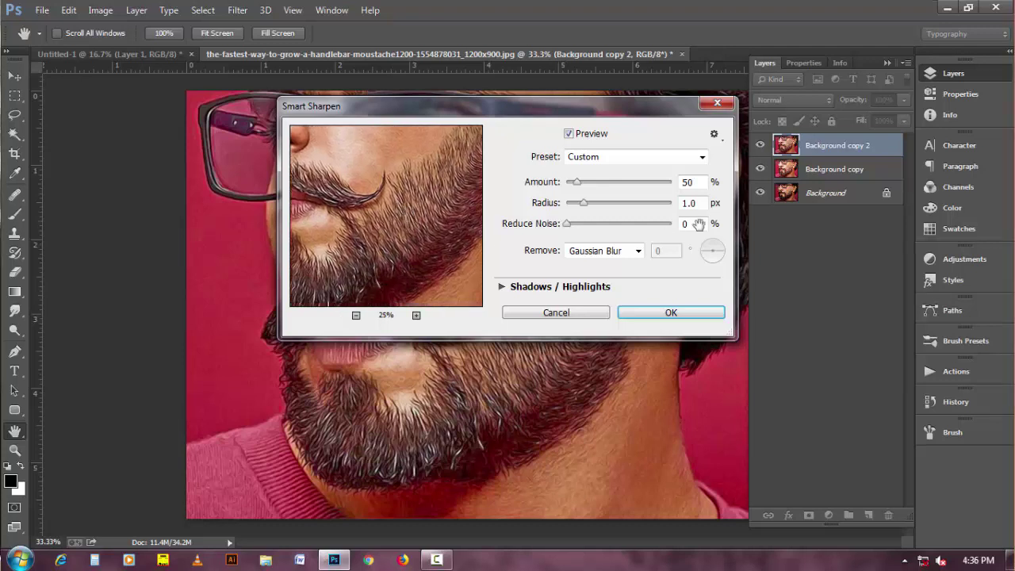
left_click(700, 182)
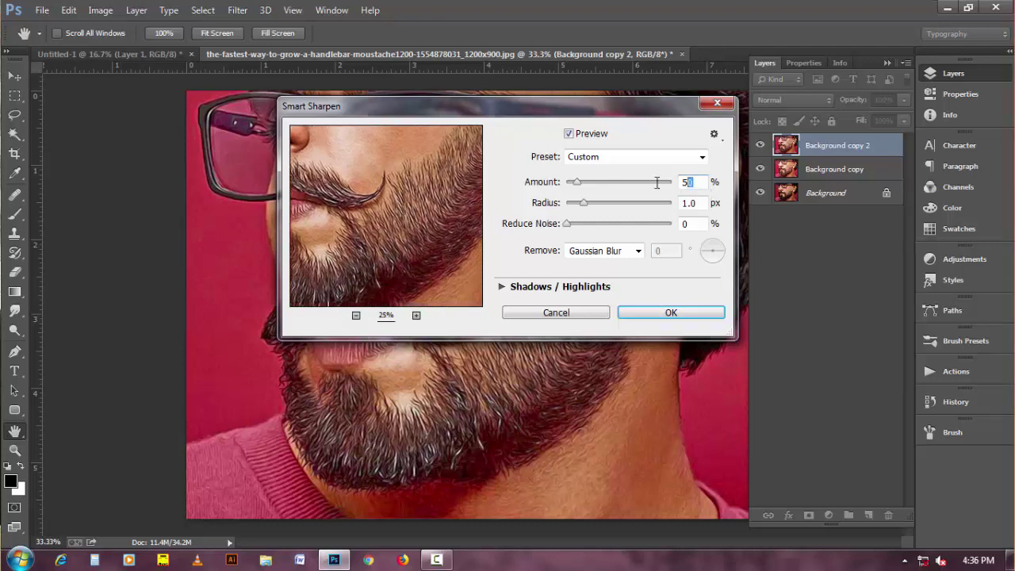
left_click(700, 202)
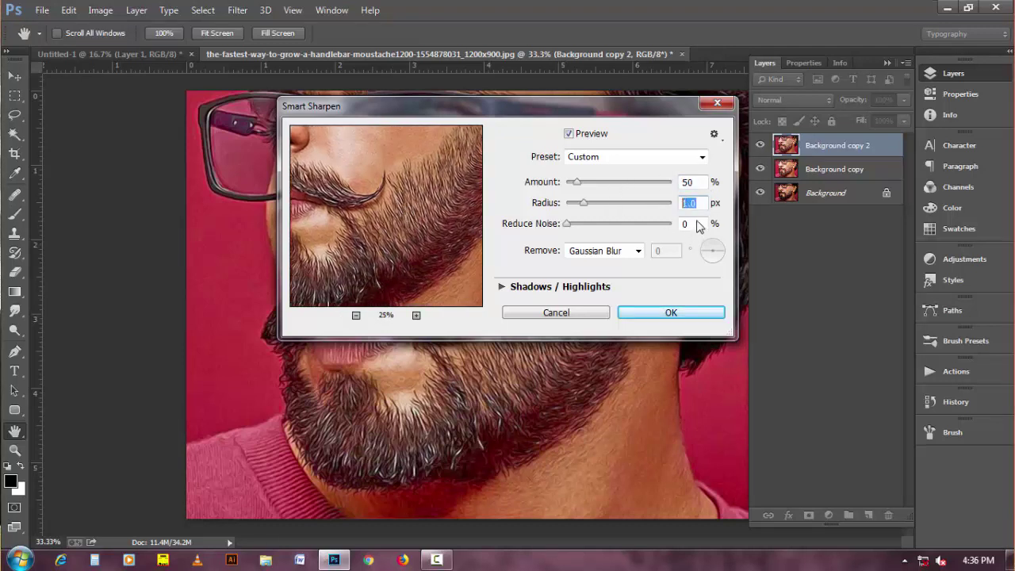
left_click(696, 224)
key("ctrl+shift+d")
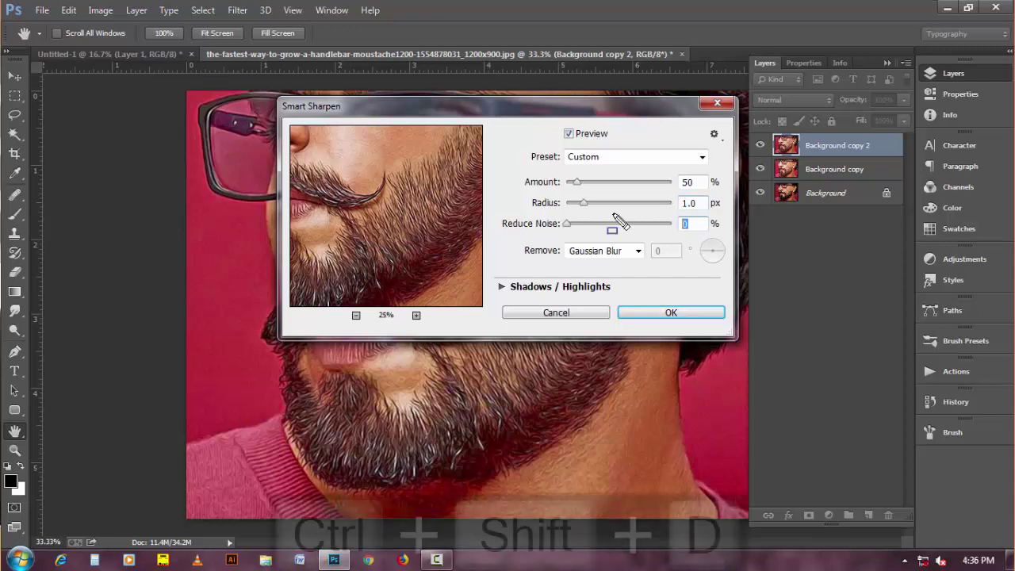
left_click_drag(508, 155, 718, 228)
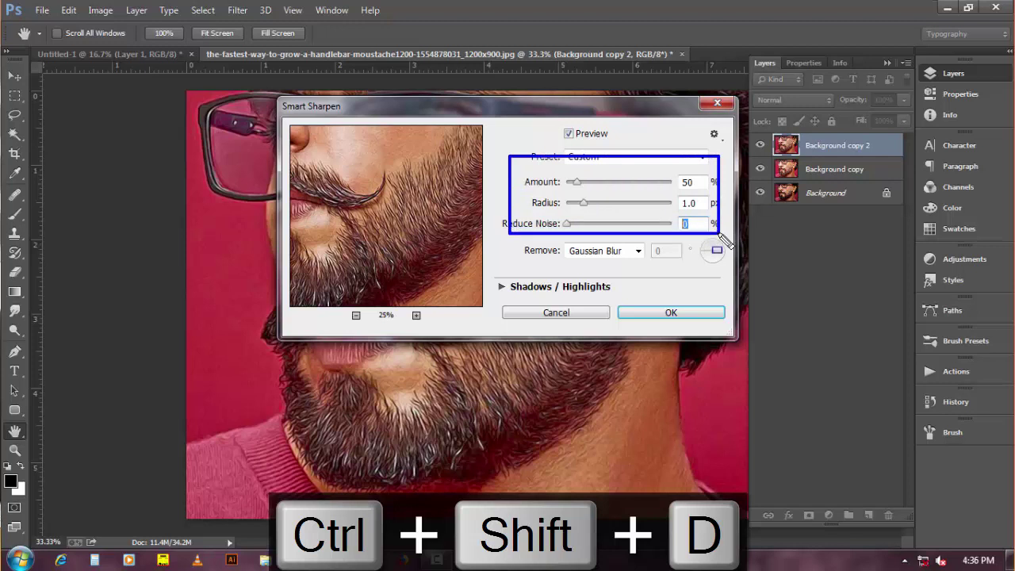
left_click_drag(502, 237, 727, 269)
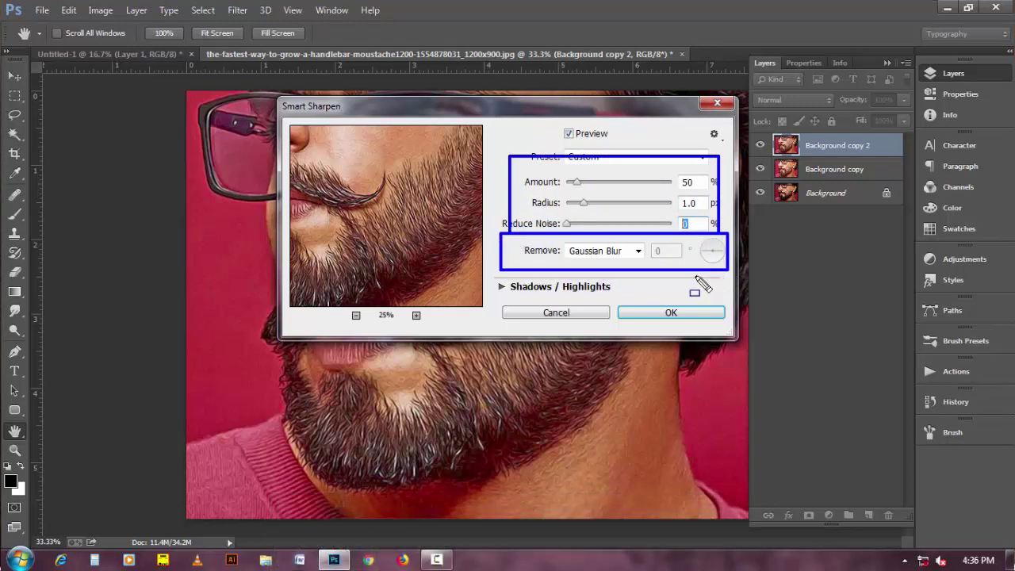
left_click(646, 314)
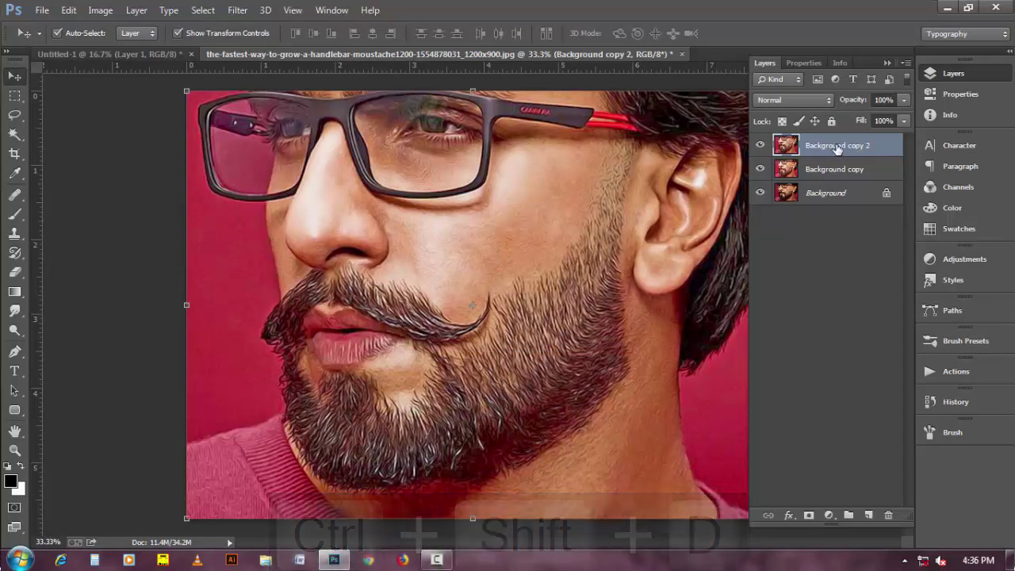
Duplicate the Background copy 2 layer and desaturate the duplicate
left_click_drag(834, 151, 868, 514)
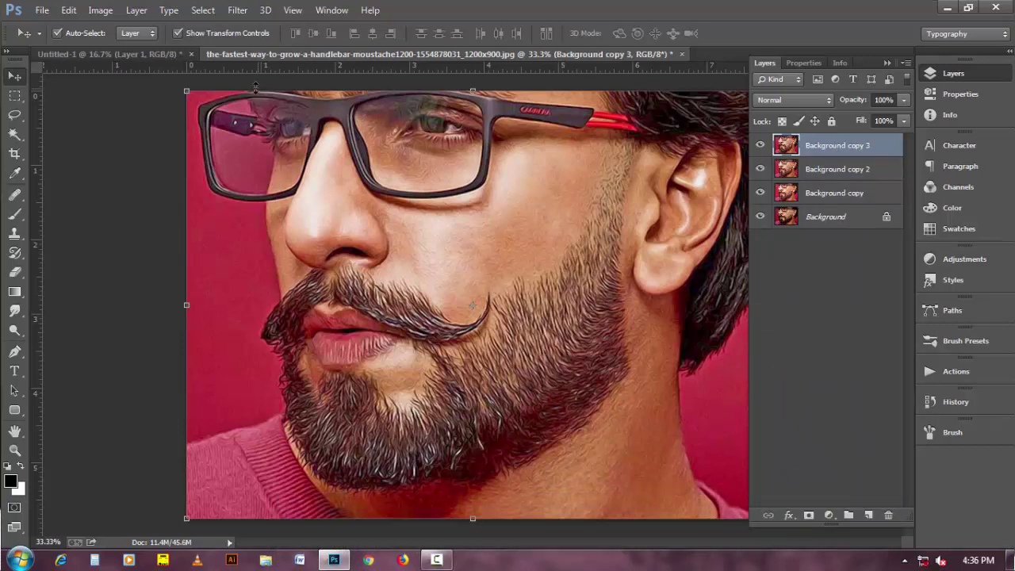
left_click(101, 10)
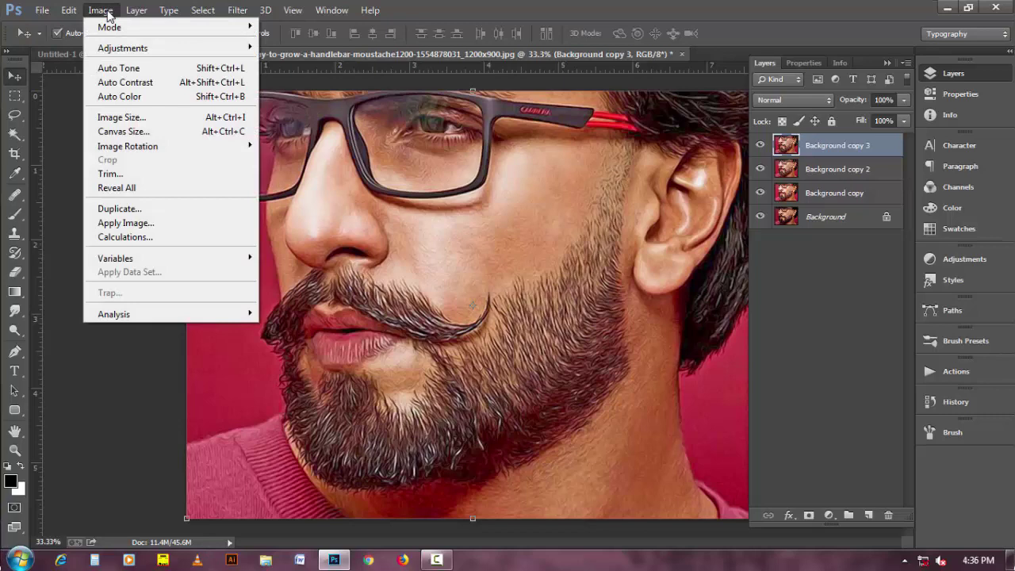
mouse_move(177, 52)
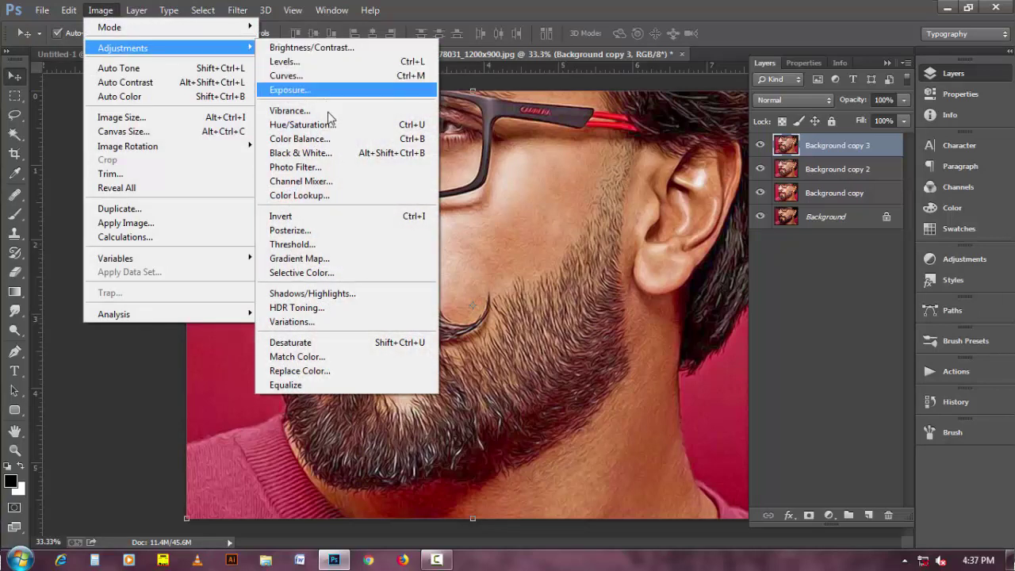
left_click(355, 347)
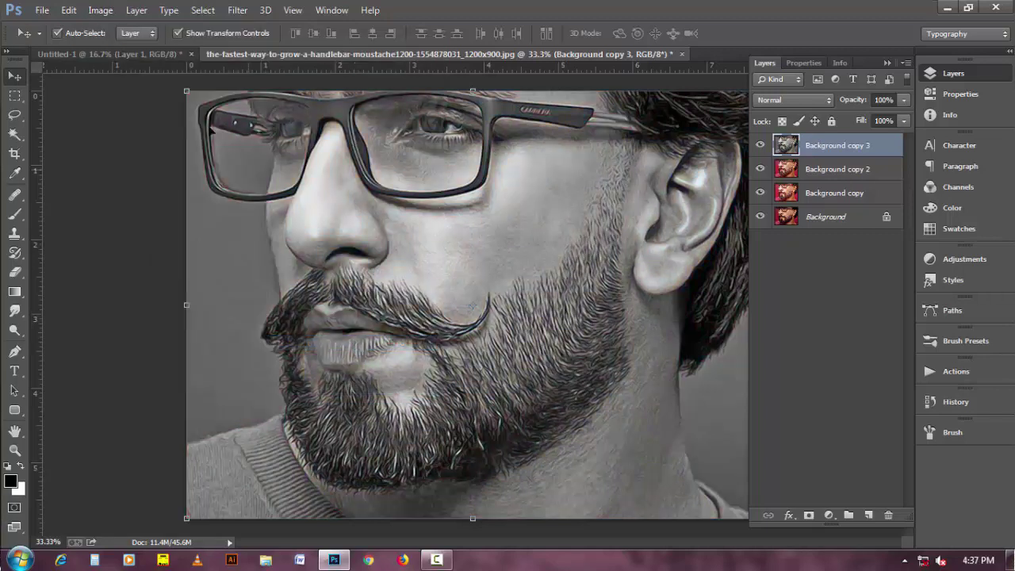
Invert the desaturated Background copy 3 layer and apply Gaussian Blur to it with a radius of 2.0 pixels
left_click(113, 11)
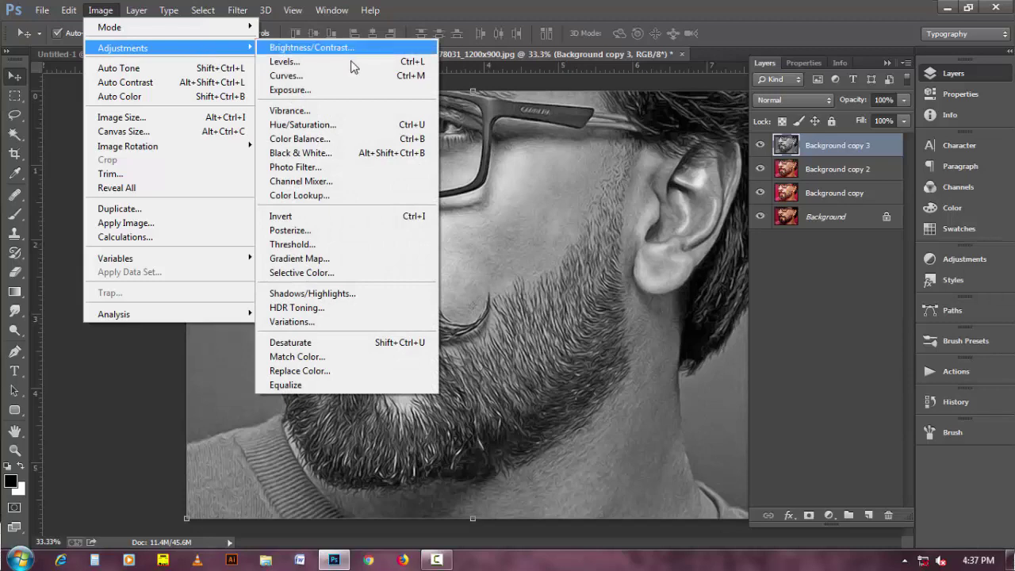
left_click(355, 222)
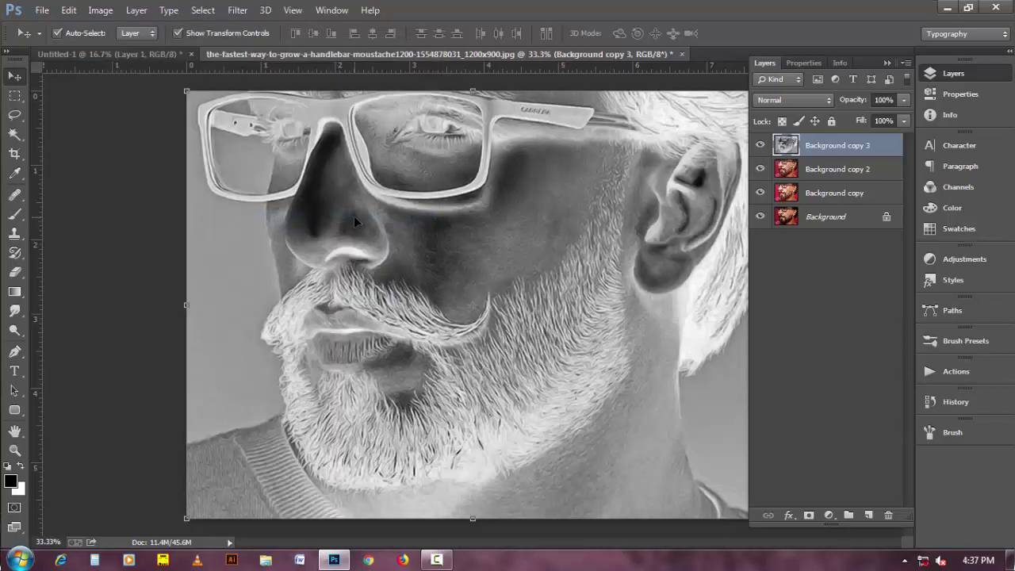
left_click(239, 11)
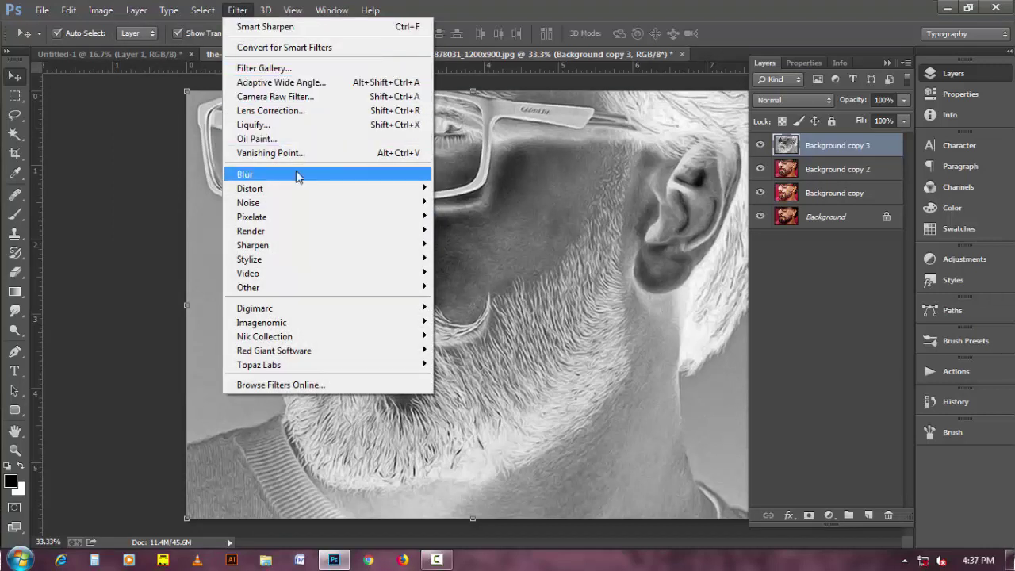
mouse_move(270, 174)
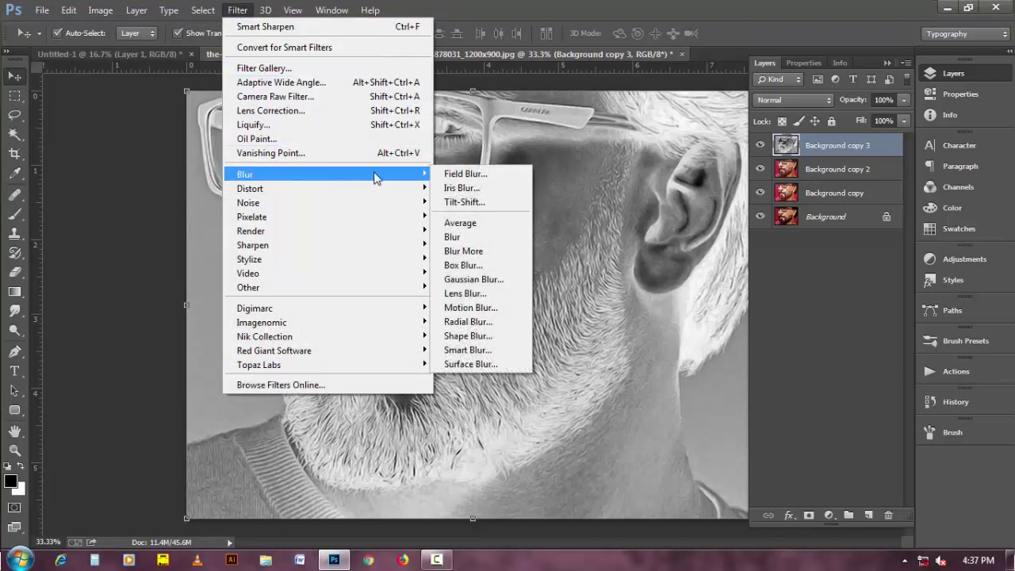
left_click(520, 283)
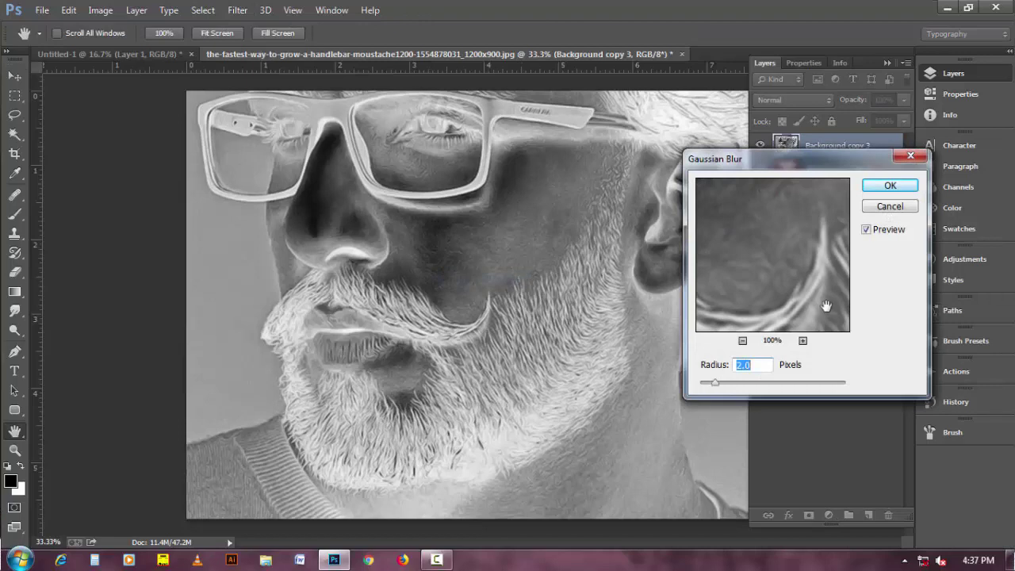
left_click(883, 185)
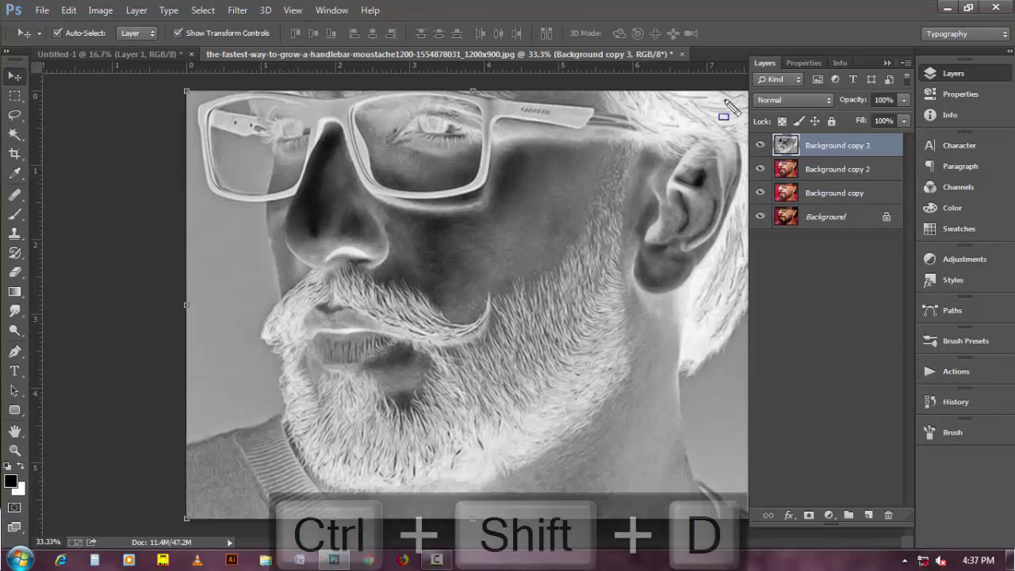
Set the Background copy 3 layer's blend mode to Overlay and hide the layer
left_click(800, 101)
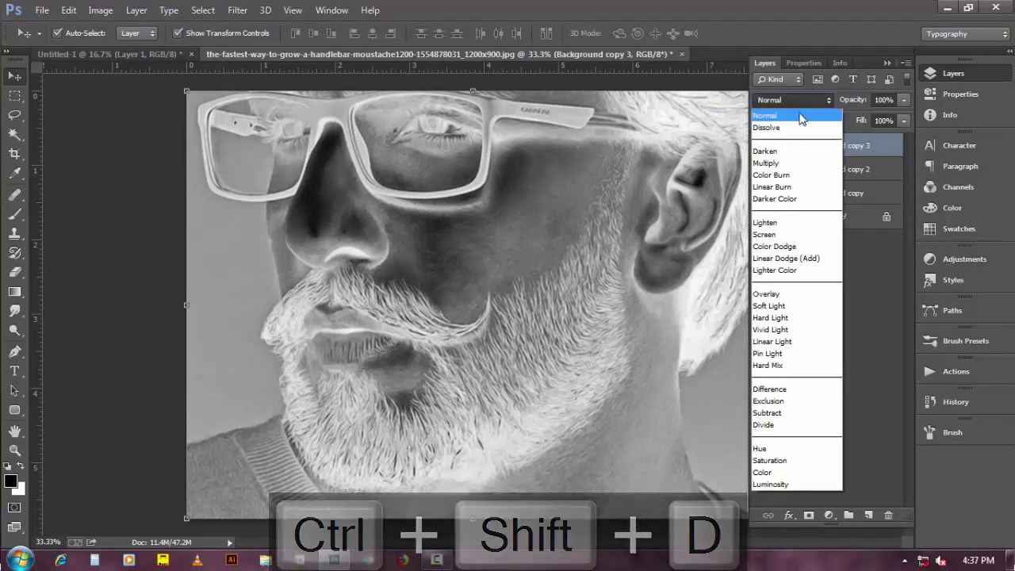
left_click(801, 294)
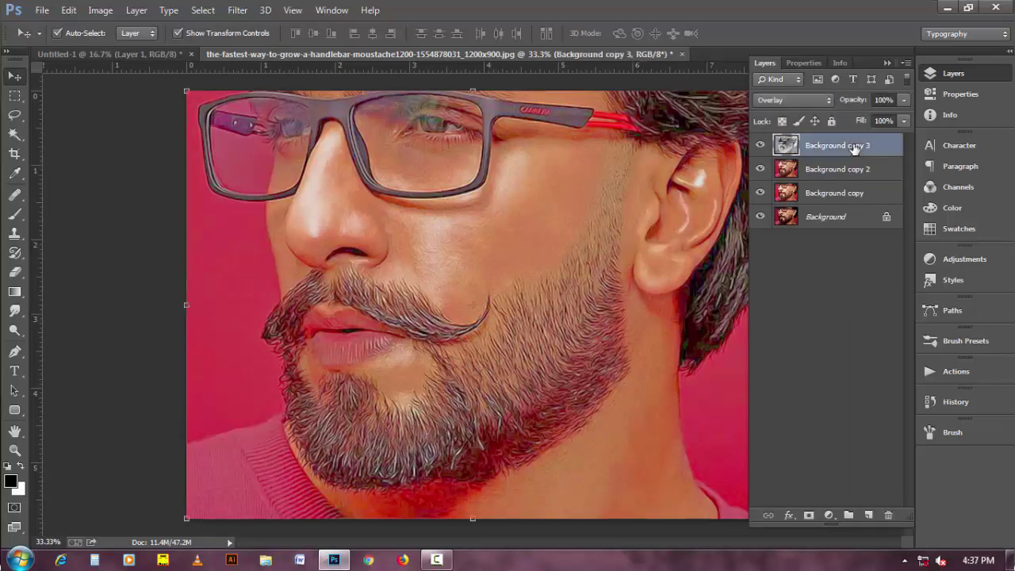
left_click(759, 145)
Duplicate the Background copy 2 layer and set the duplicate's blend mode to Linear Light
left_click_drag(849, 172, 868, 514)
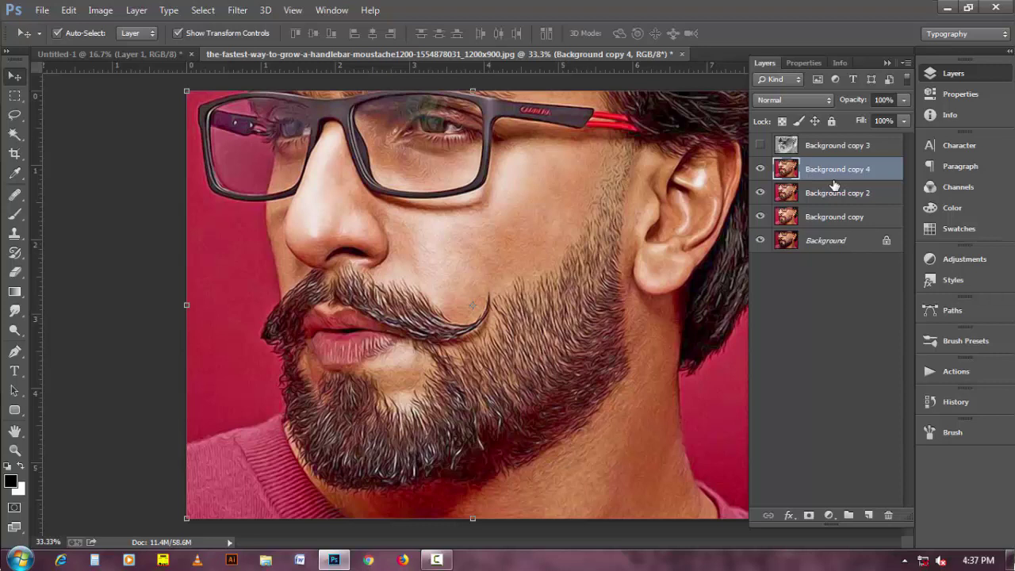
left_click(806, 99)
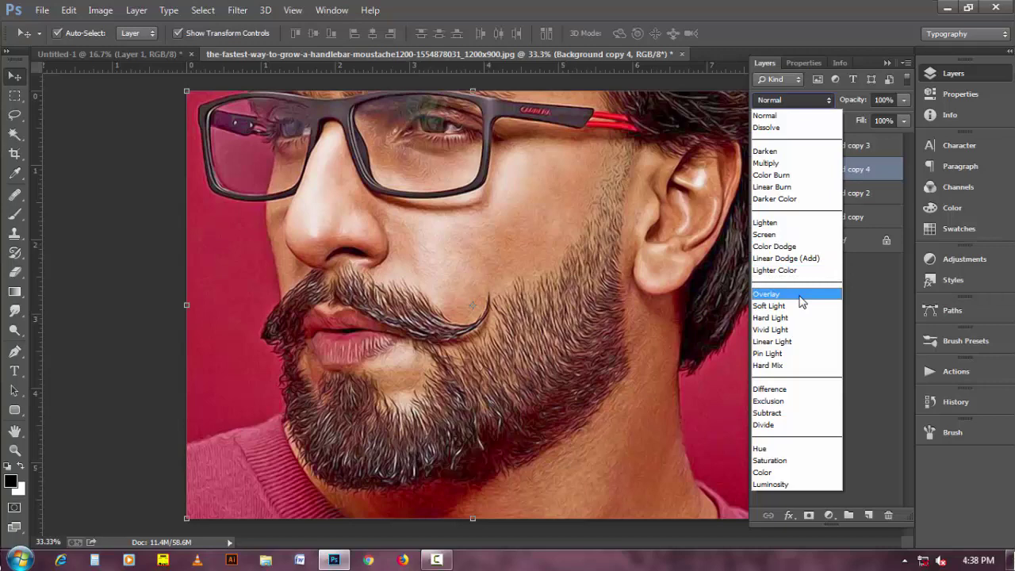
left_click(799, 343)
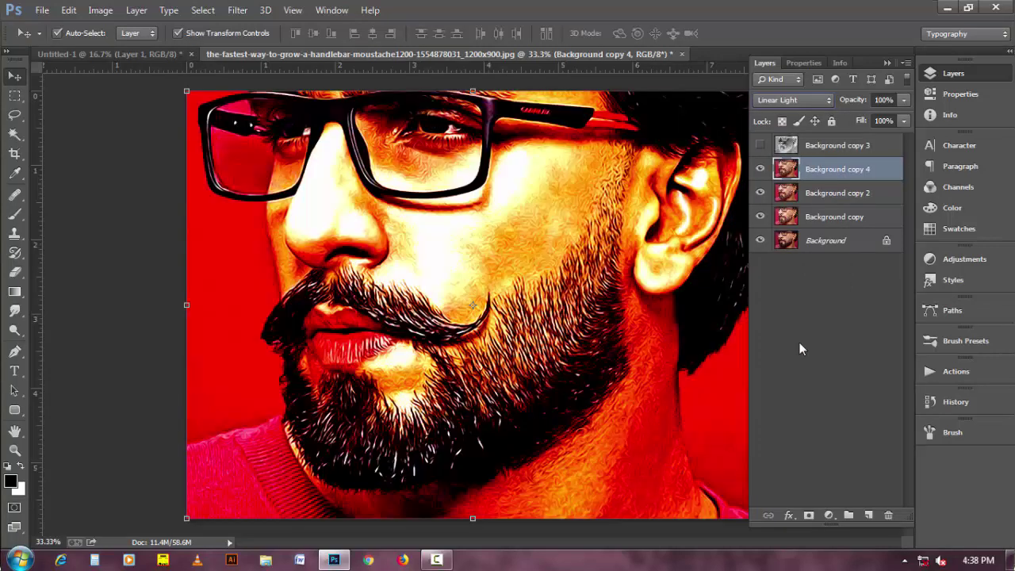
Apply a High Pass filter with a 2.5-pixel radius to Background copy 4 and move that layer above Background copy 3
left_click(238, 11)
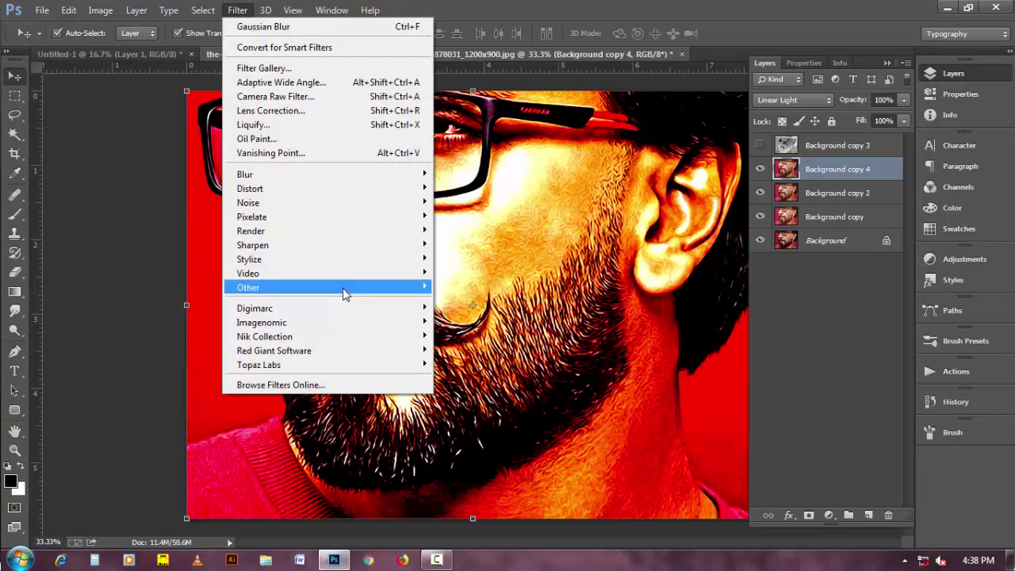
mouse_move(344, 290)
left_click(485, 300)
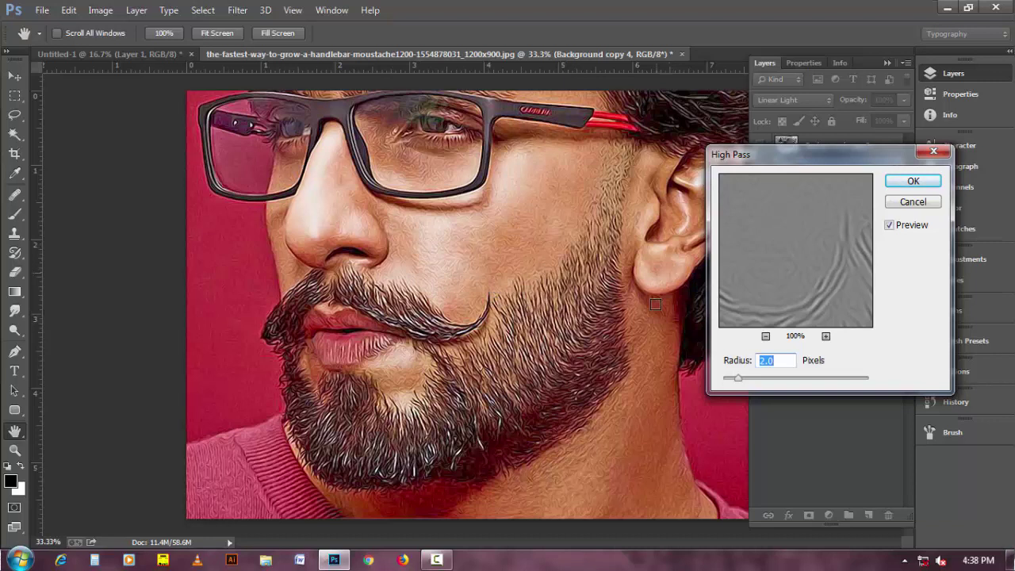
left_click_drag(737, 378, 744, 380)
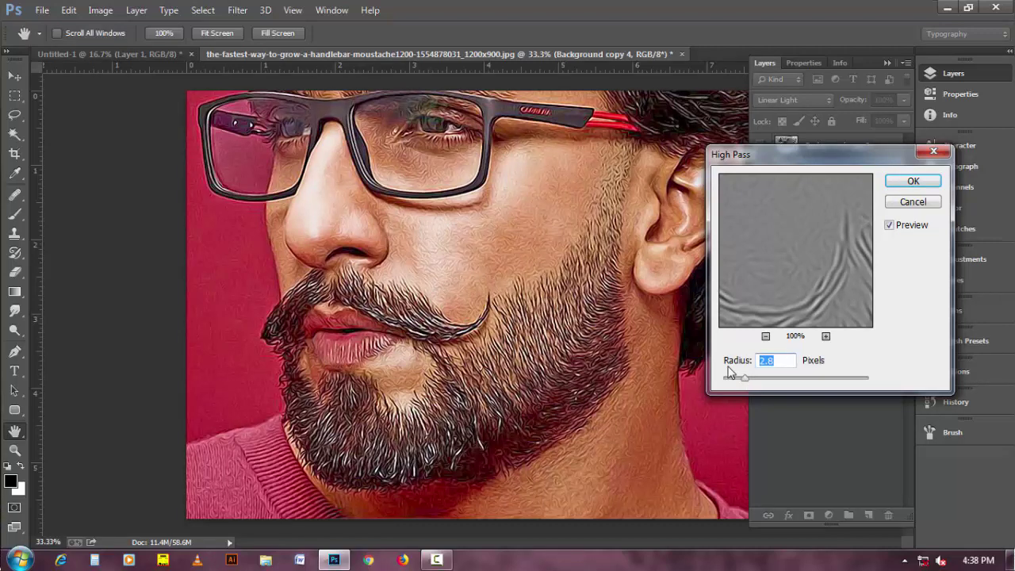
type("2.5")
left_click(910, 181)
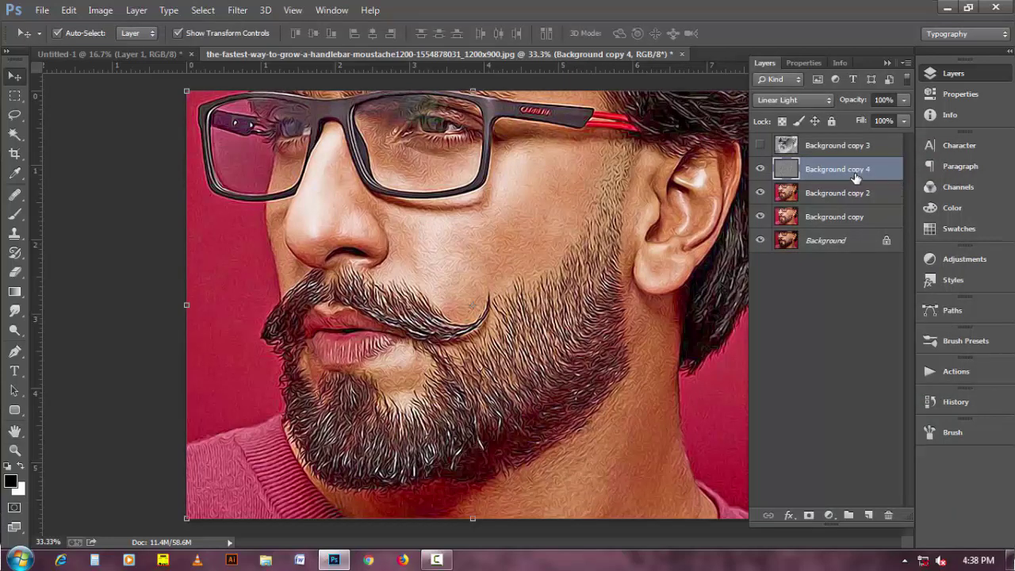
left_click_drag(851, 171, 849, 141)
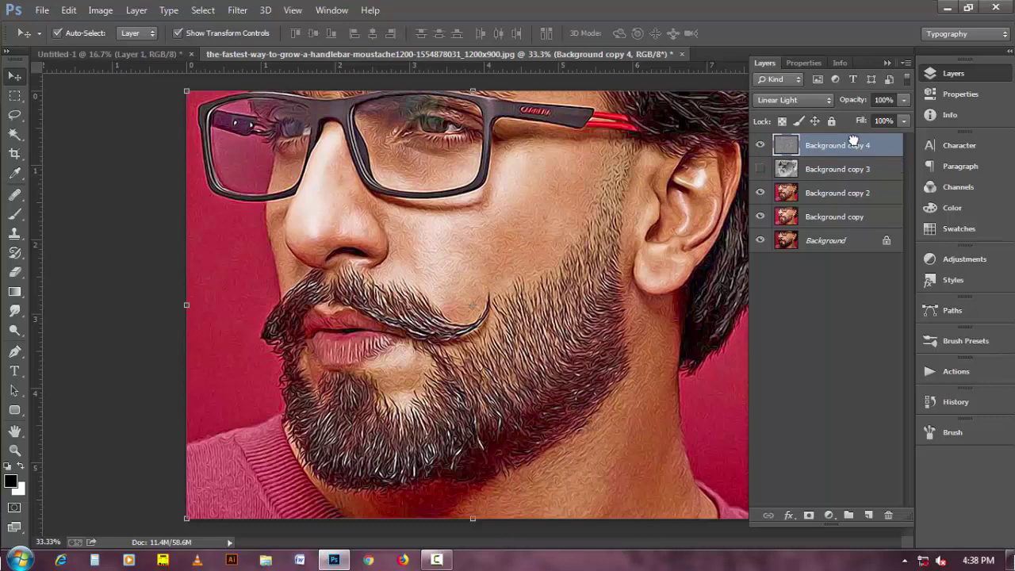
Show the Background copy 3 layer and lower its opacity to soften the Overlay effect
left_click(760, 170)
left_click(862, 173)
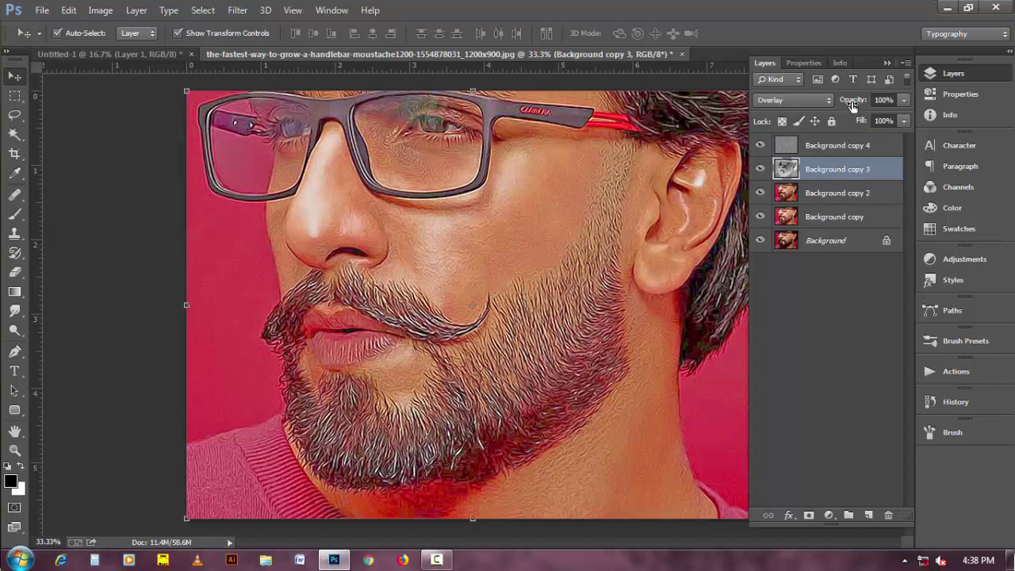
left_click_drag(851, 101, 807, 105)
left_click(803, 321)
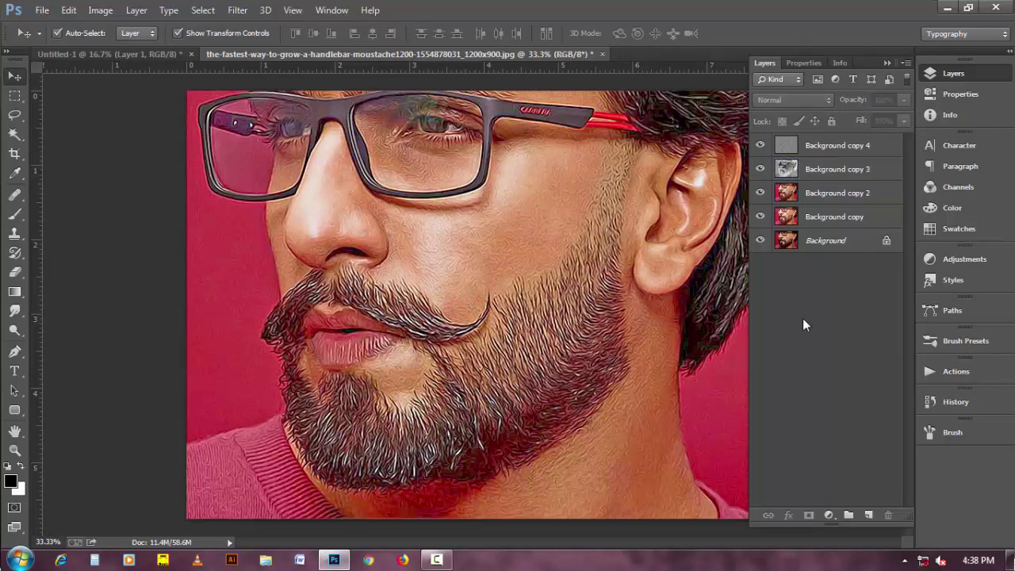
Group the four Background copy layers and name the group Effect
left_click(857, 218)
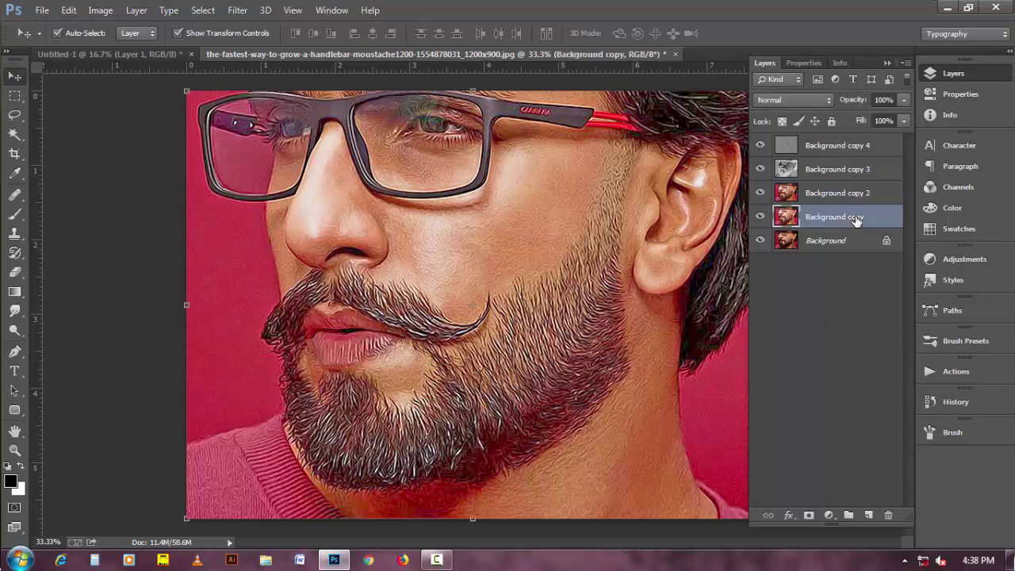
left_click(852, 147, "shift")
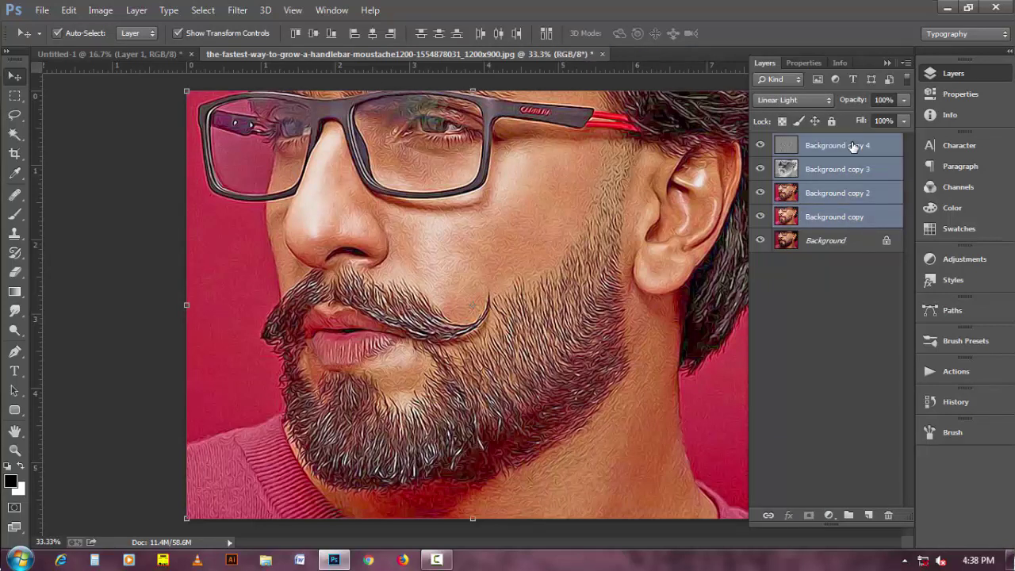
key("ctrl+g")
double_click(819, 144)
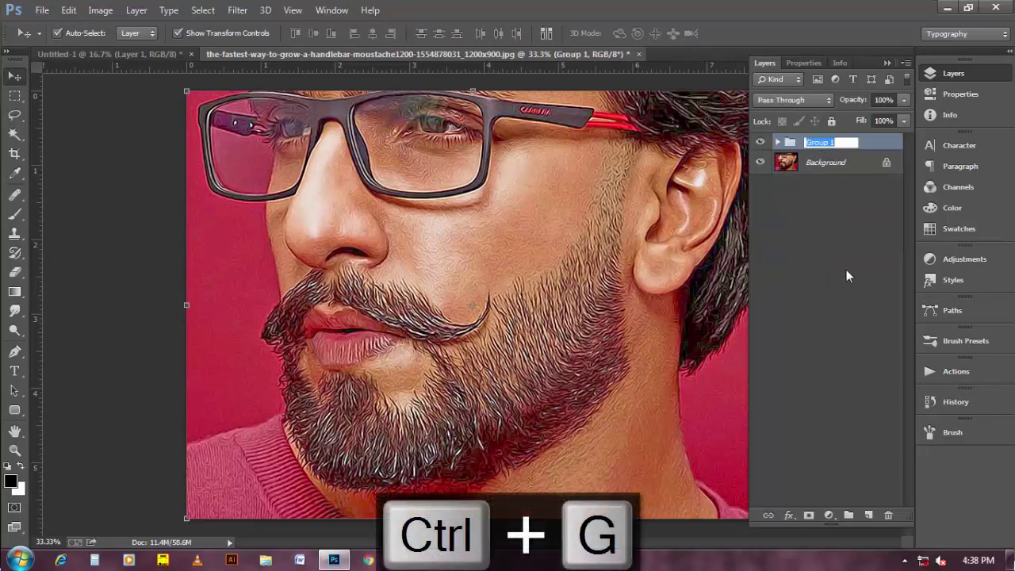
type("Effect")
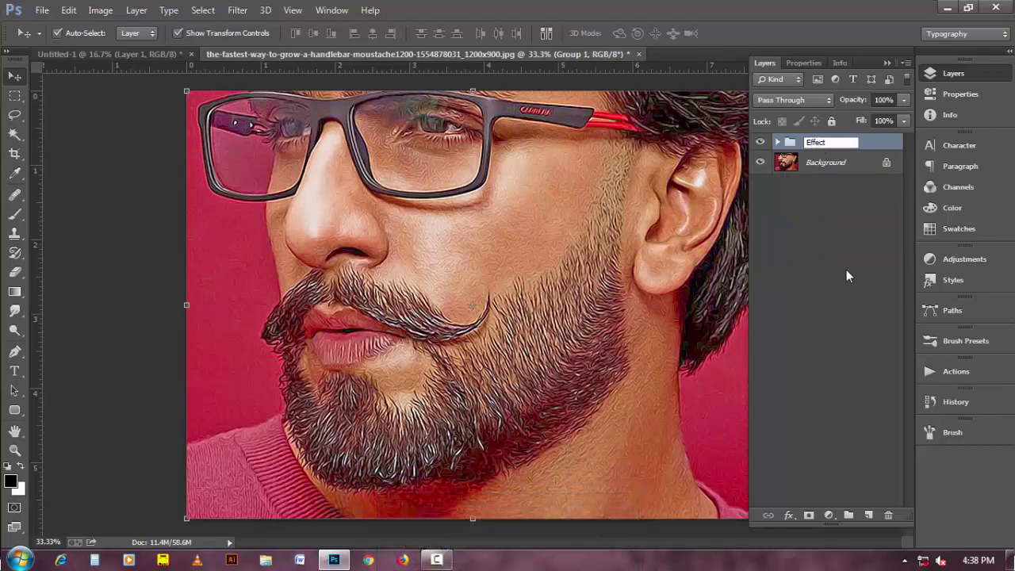
left_click(846, 271)
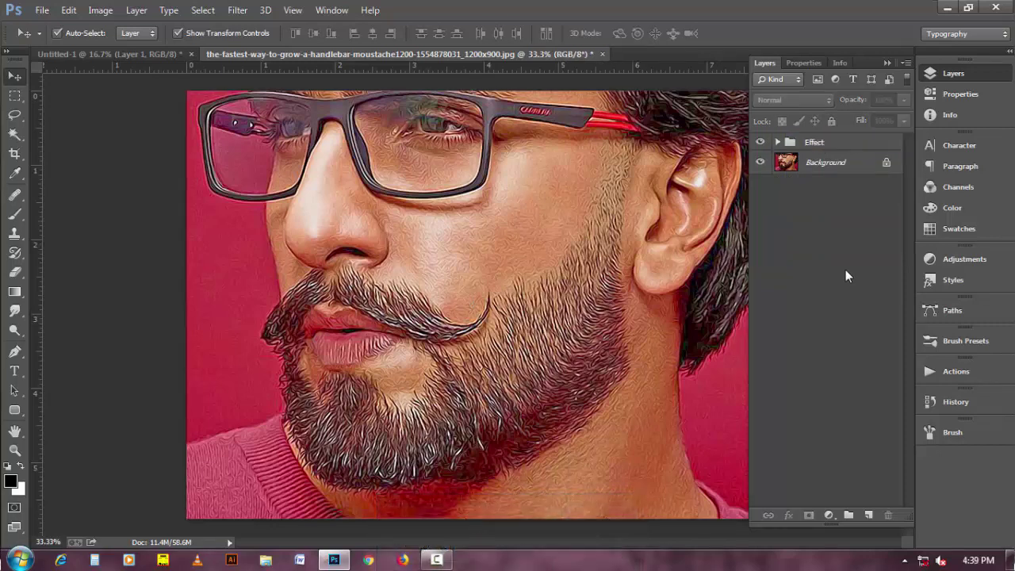
Toggle the Effect group's visibility to compare the portrait before and after the effect
left_click(760, 143)
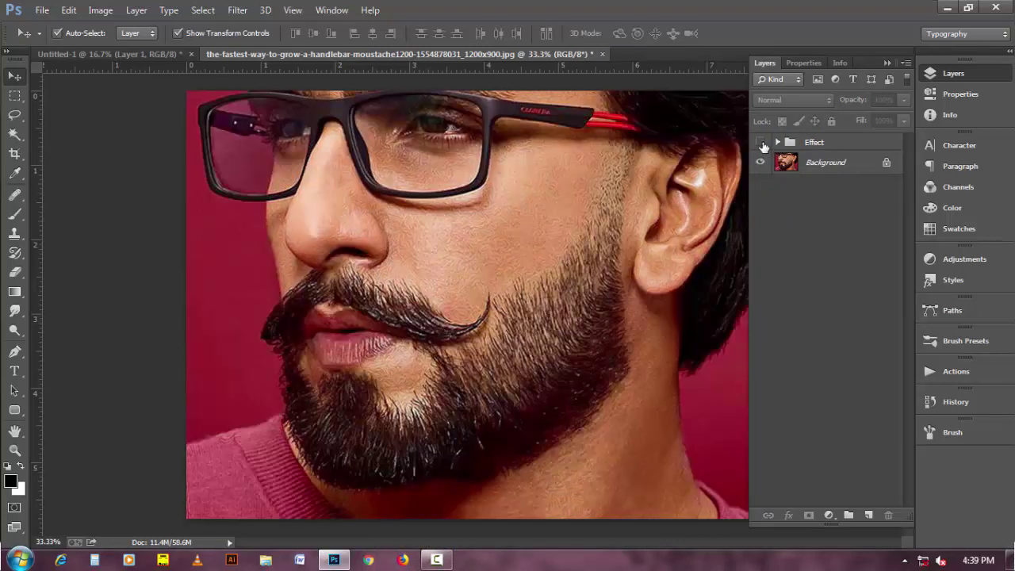
left_click(760, 142)
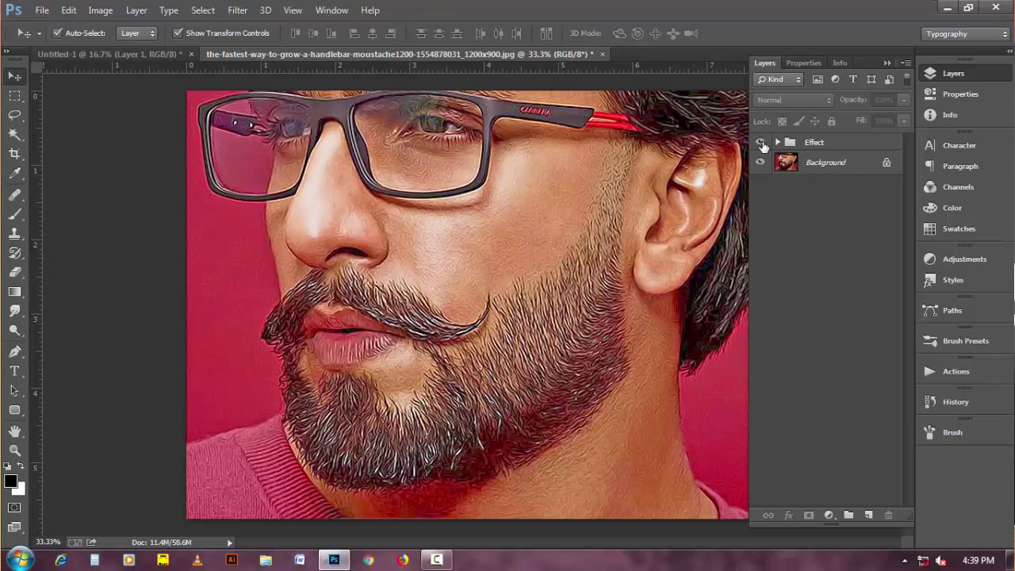
left_click(761, 142)
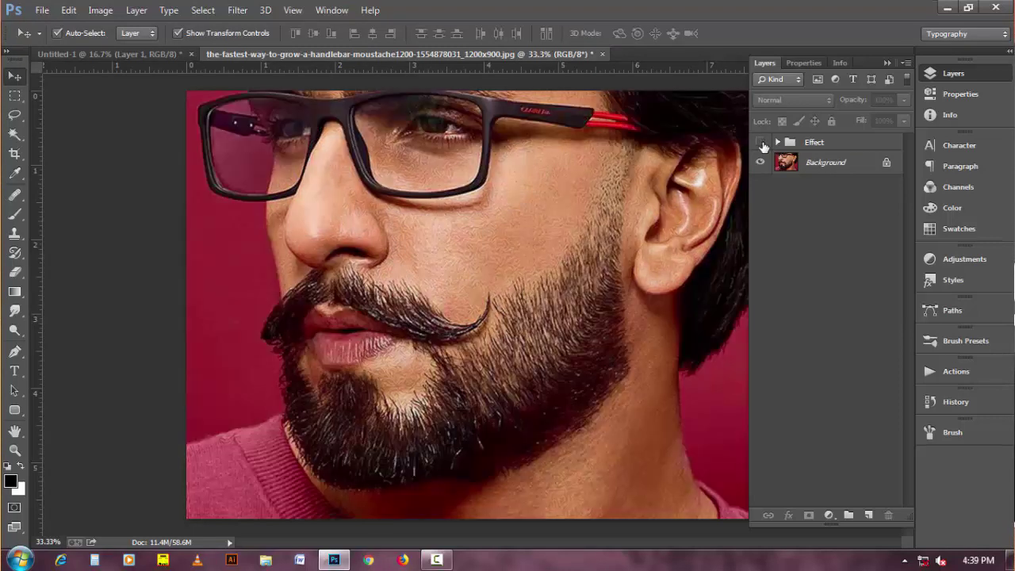
left_click(760, 143)
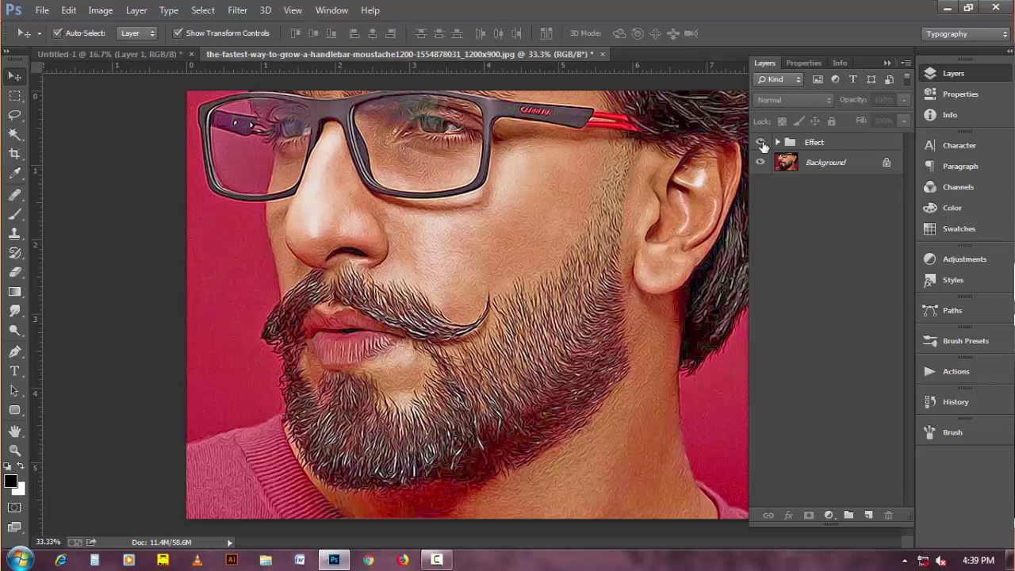
Create a new empty layer above the Effect group and set its blend mode to Overlay
left_click(852, 143)
left_click(867, 515)
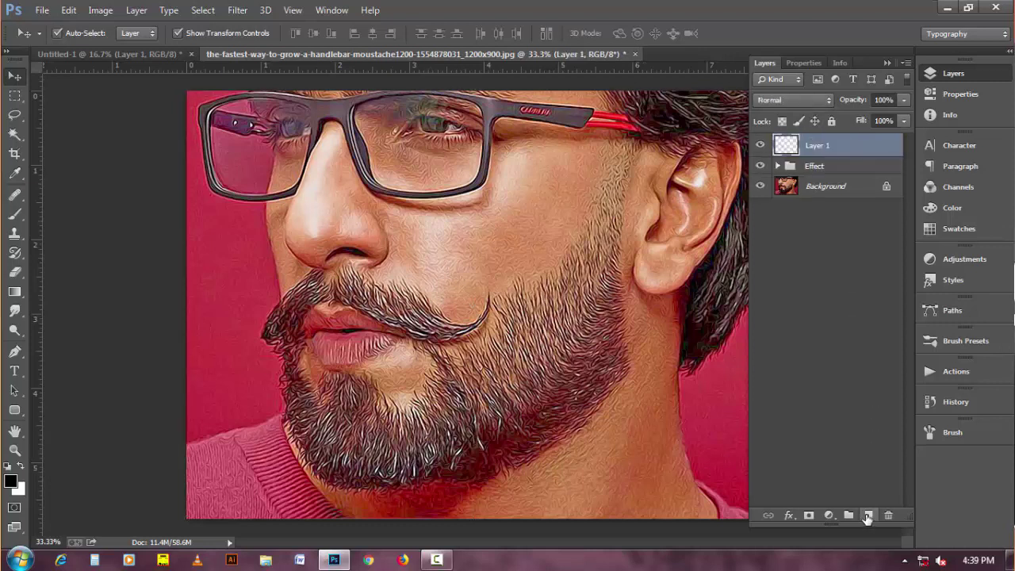
left_click(806, 101)
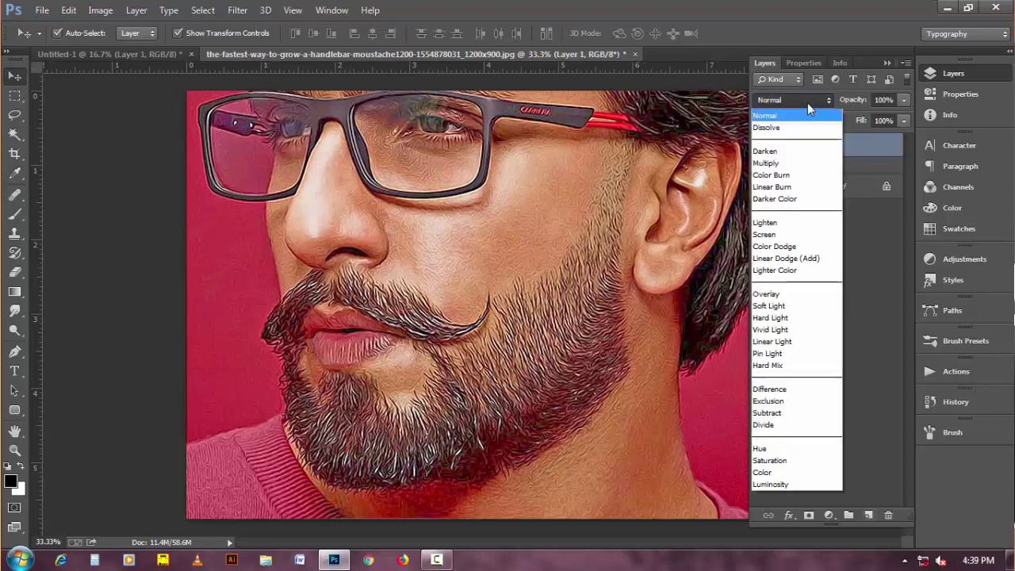
left_click(799, 295)
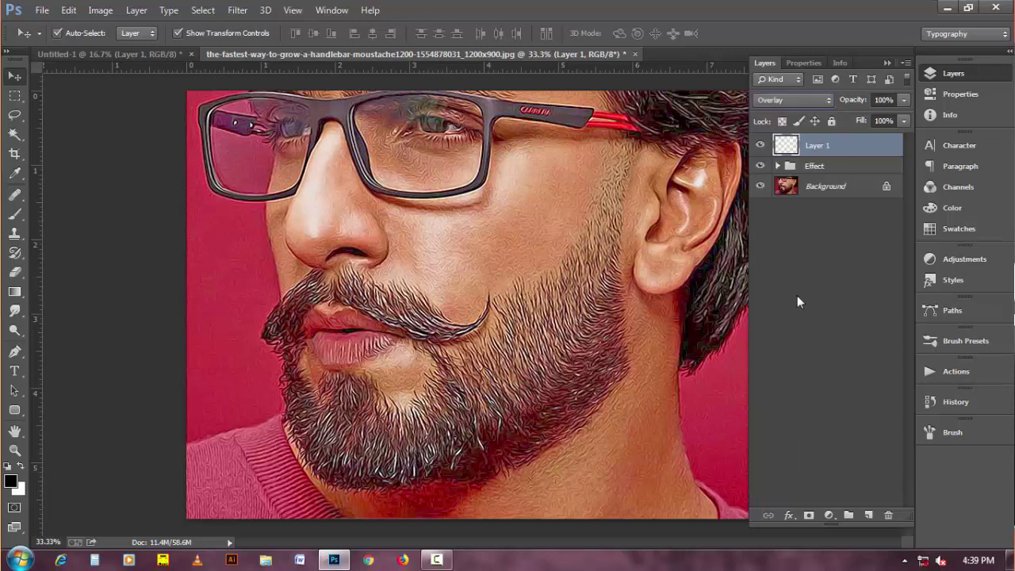
Fill Layer 1 with 50% Gray in Normal mode at 100% opacity
left_click(109, 13)
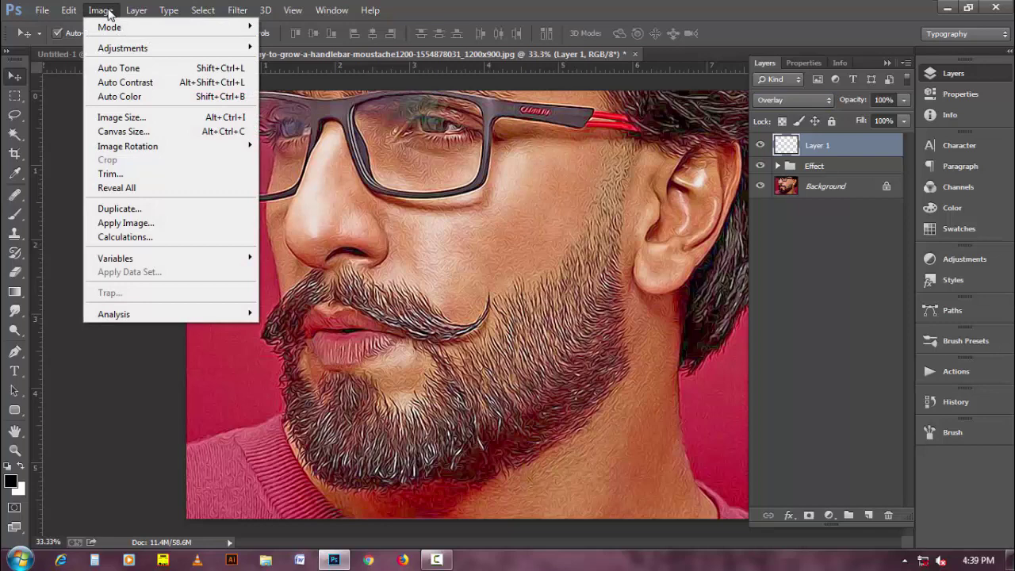
mouse_move(114, 52)
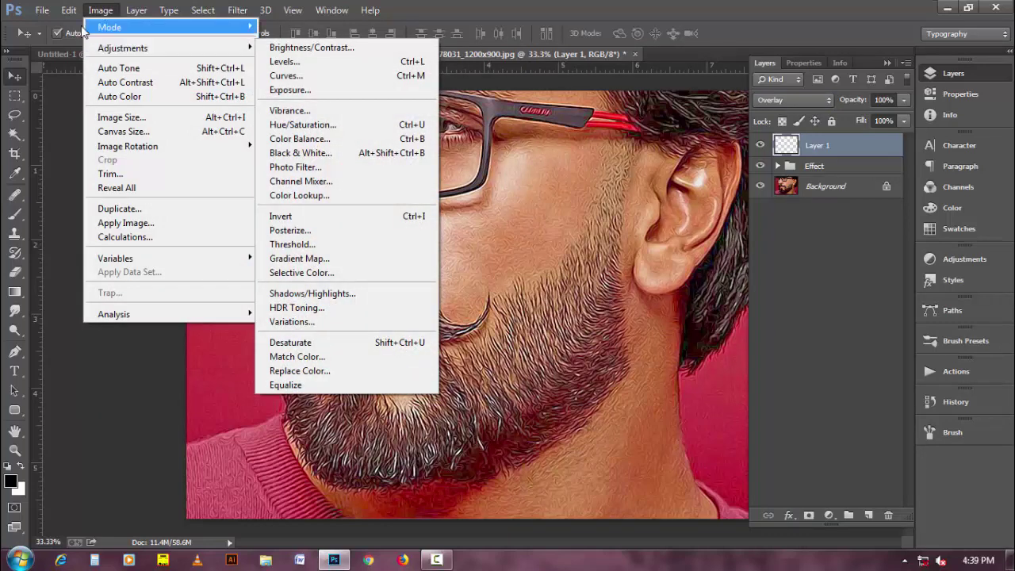
mouse_move(70, 10)
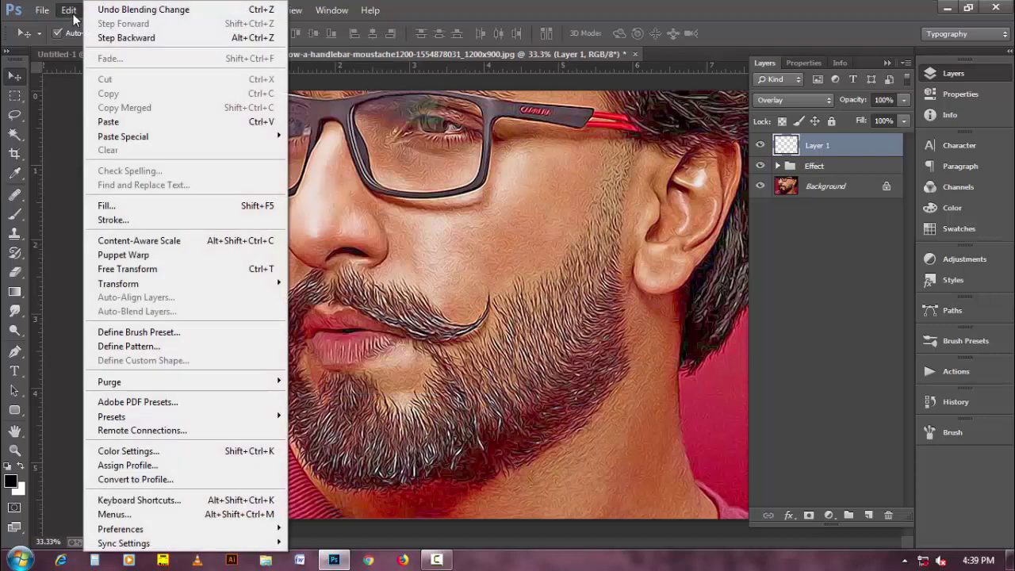
left_click(200, 208)
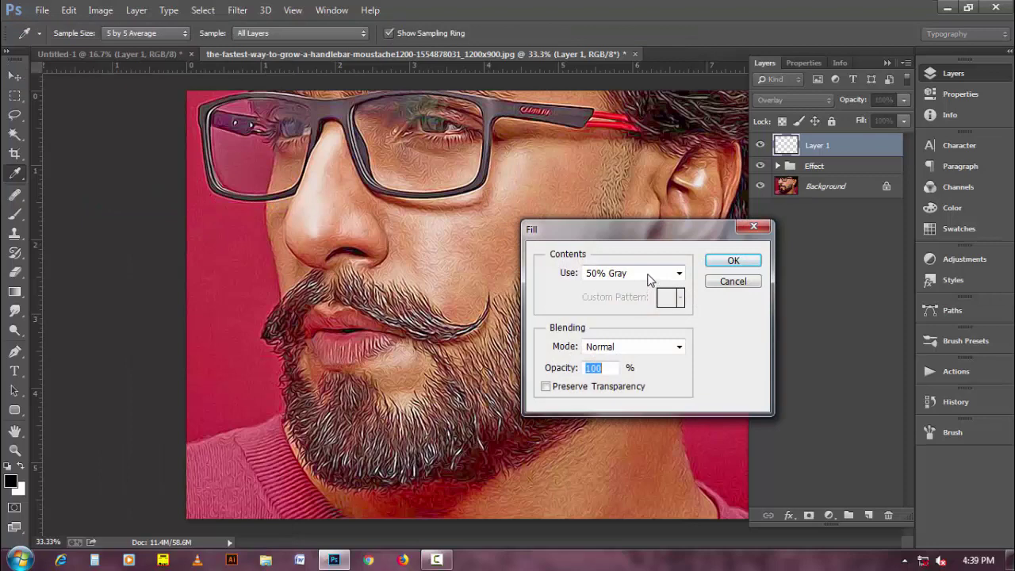
left_click(649, 277)
left_click(648, 278)
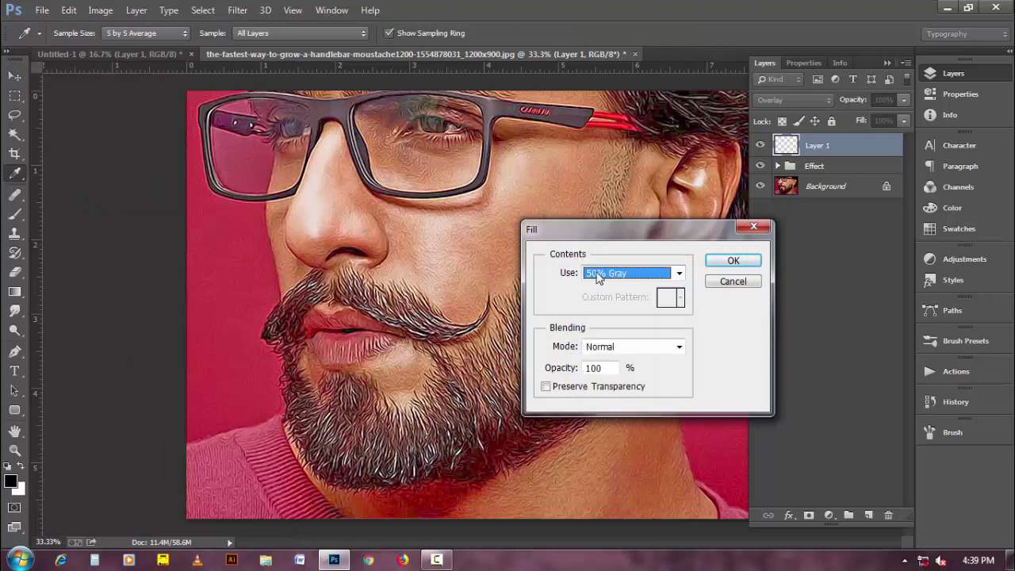
left_click(733, 264)
key("v")
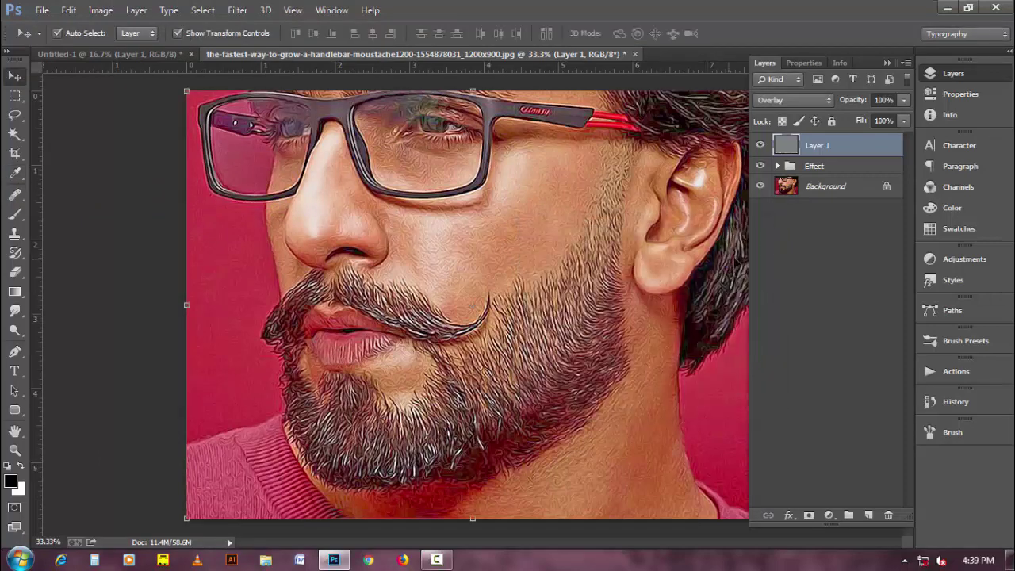
Burn the shadows along the neck, collar, nose and glasses on Layer 1 with a size 200 brush, Midtones range and 20% exposure
left_click(16, 333)
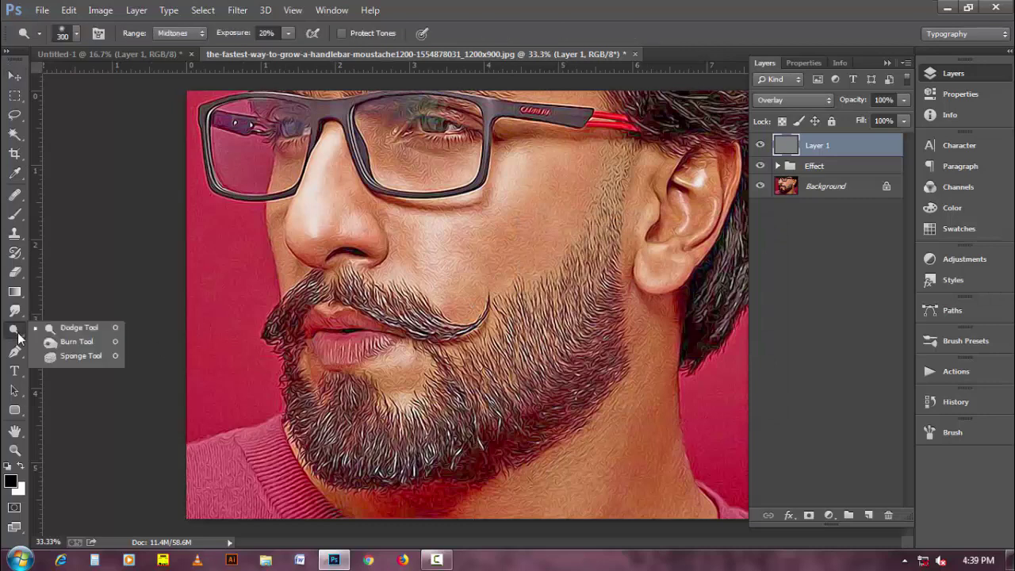
left_click(103, 343)
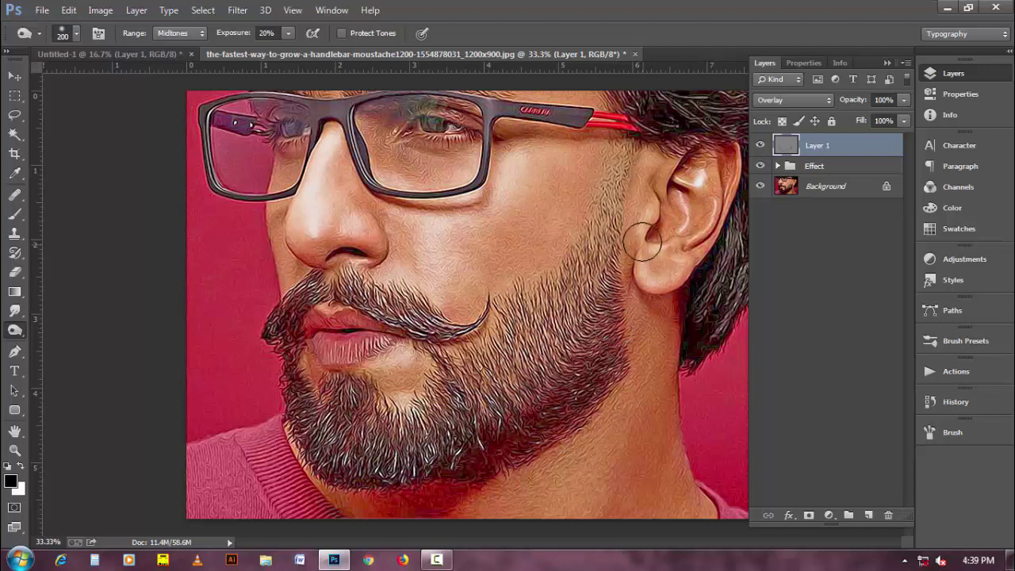
left_click_drag(662, 409, 594, 535)
left_click_drag(255, 440, 311, 547)
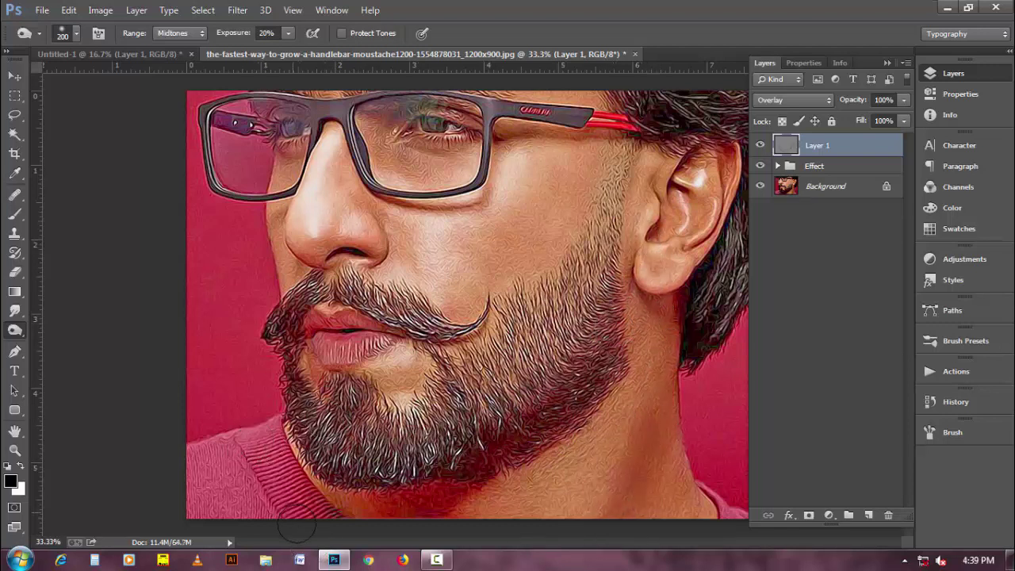
mouse_move(291, 236)
left_mouse_down()
mouse_move(313, 255)
mouse_move(358, 240)
mouse_move(386, 254)
left_mouse_up()
left_click_drag(436, 165, 449, 157)
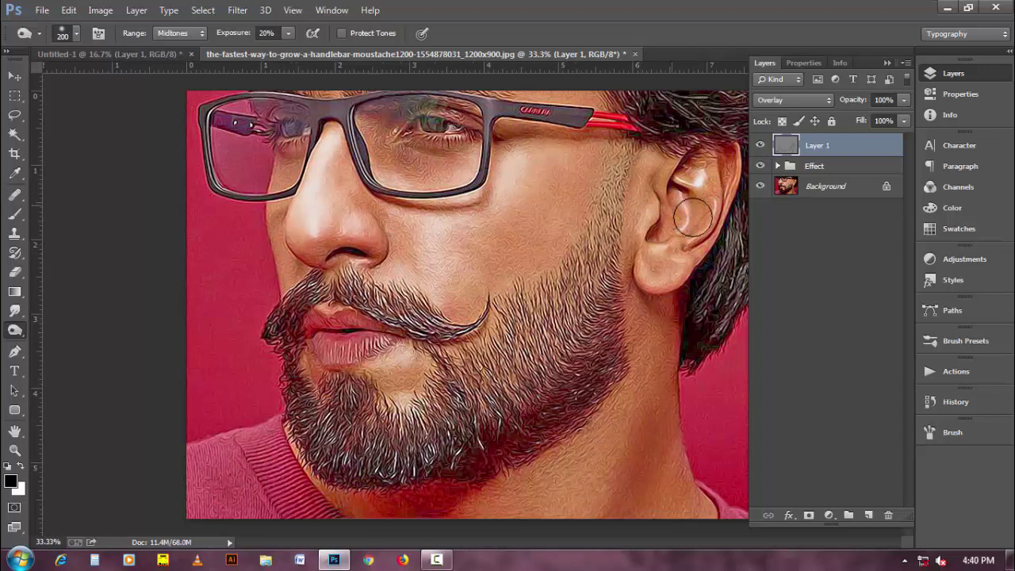
left_click_drag(208, 117, 227, 186)
left_click_drag(388, 114, 431, 117)
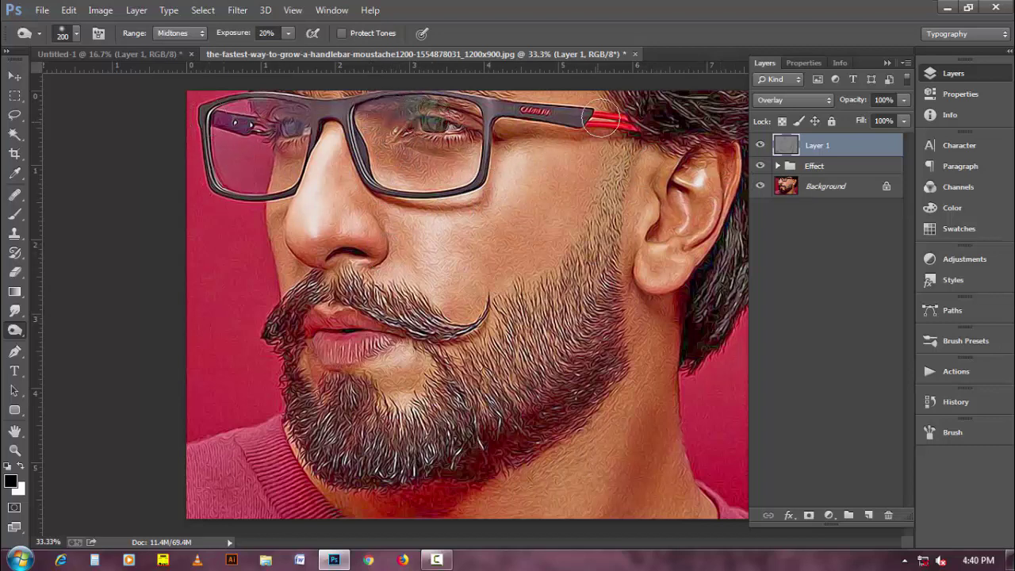
Switch to the Dodge tool and brighten the ear highlights on Layer 1 with the brush reduced to size 100, Midtones range and 20% exposure
right_click(21, 333)
left_click(68, 328)
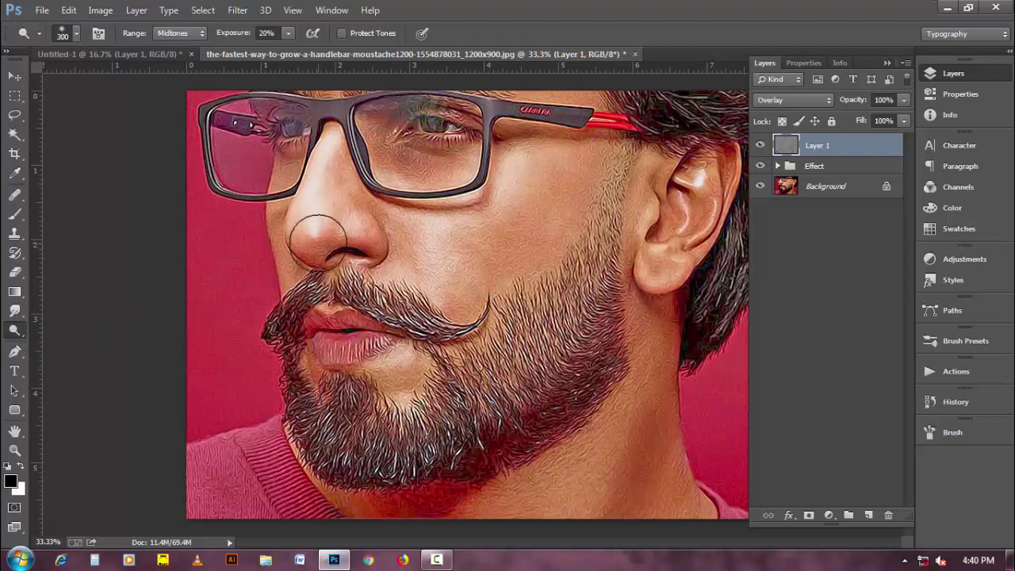
key("bracketleft")
key("bracketleft")
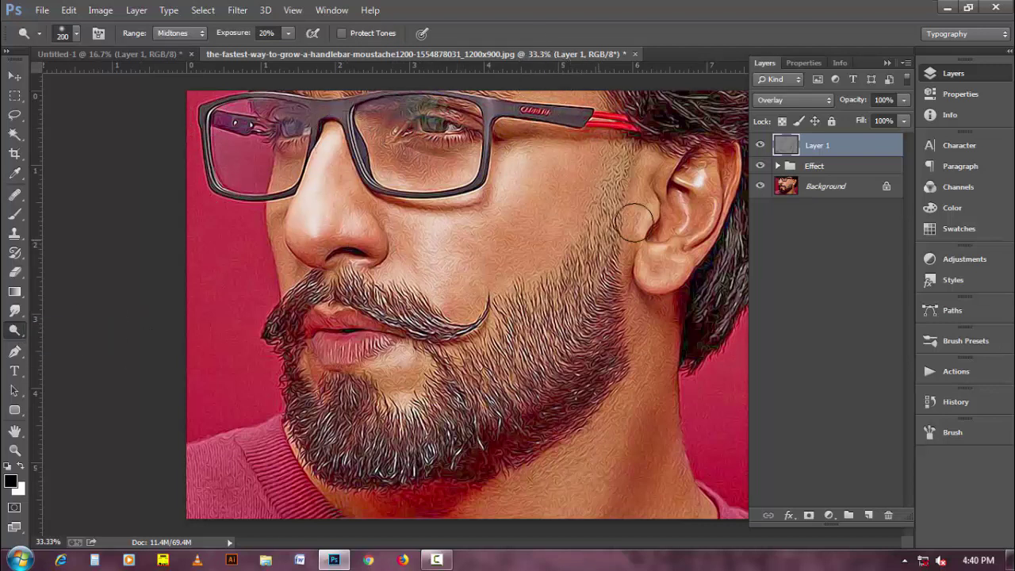
key("bracketleft")
key("bracketleft")
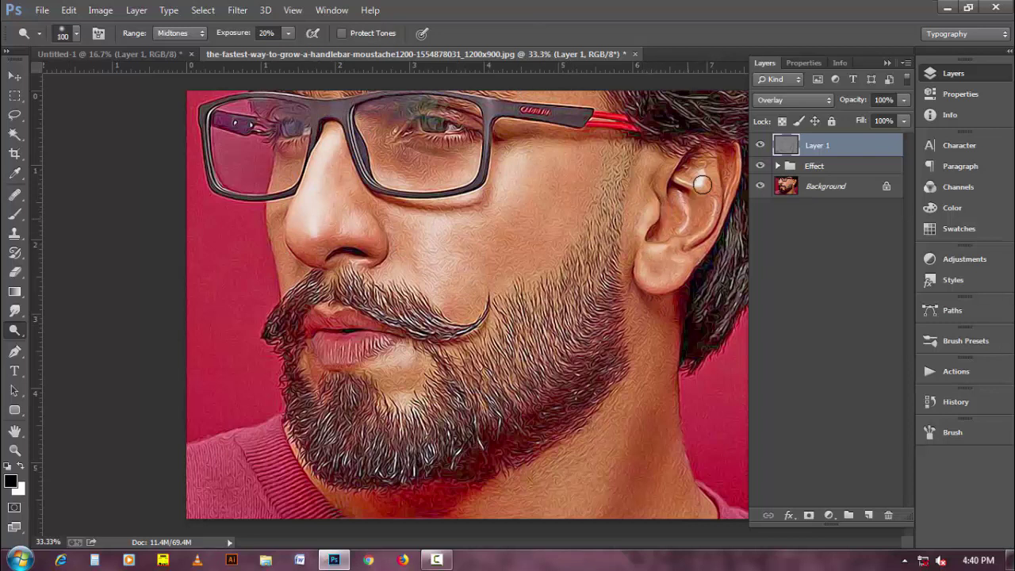
Dodge the highlights around the nose on Layer 1 with a size 175 brush
key("bracketright")
key("bracketright")
key("bracketright")
key("bracketright")
key("bracketright")
key("bracketright")
key("bracketleft")
key("bracketleft")
key("bracketleft")
key("bracketleft")
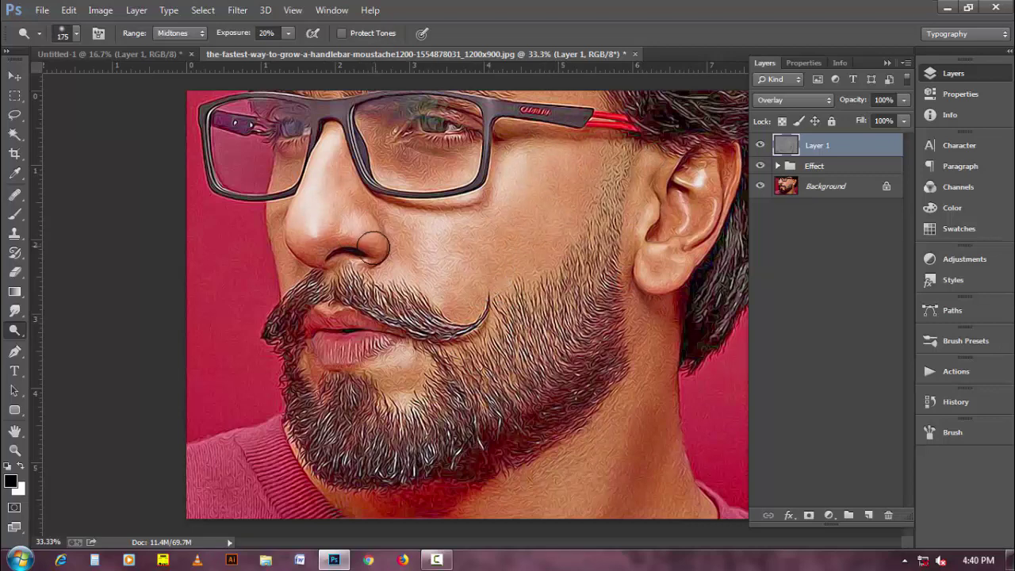
Dodge the beard from the chin to the jawline on Layer 1, enlarging the brush from size 200 to 250
key("bracketleft")
key("bracketright")
key("bracketright")
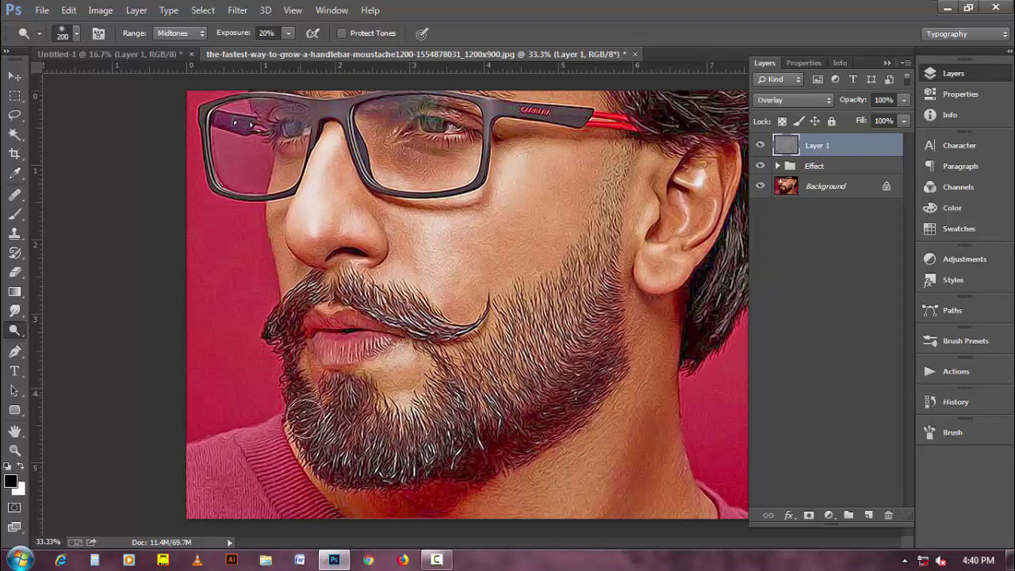
key("bracketright")
key("bracketright")
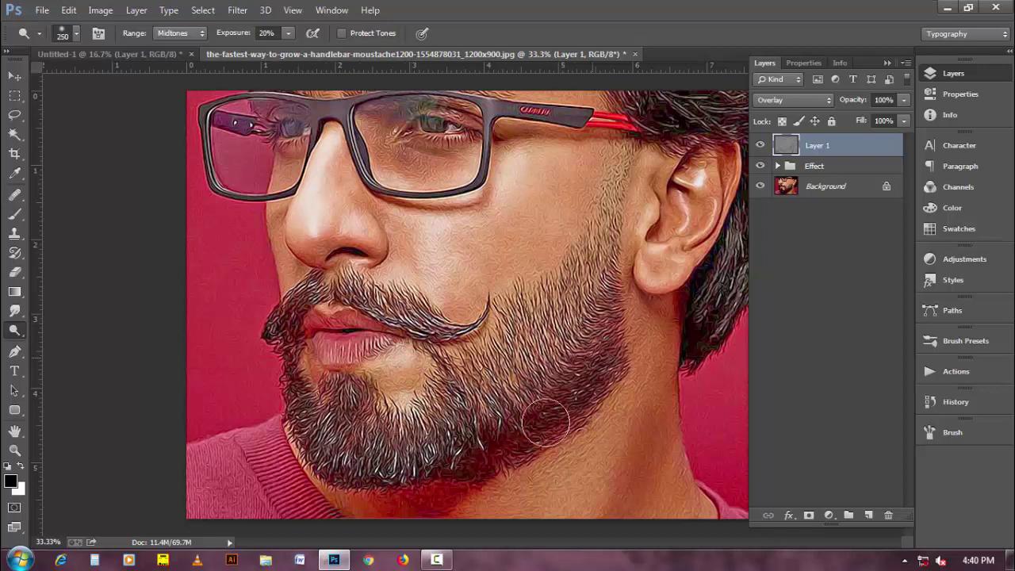
Dodge the sweater at the shoulder on Layer 1 with a size 500 brush, and reduce the brush to size 250
key("bracketright")
key("bracketright")
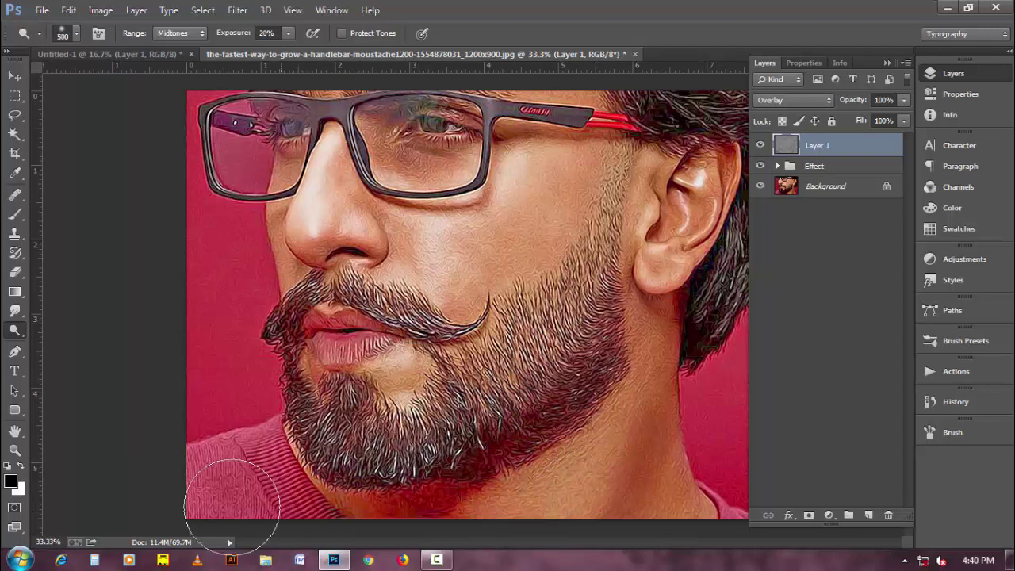
key("bracketleft")
key("bracketleft")
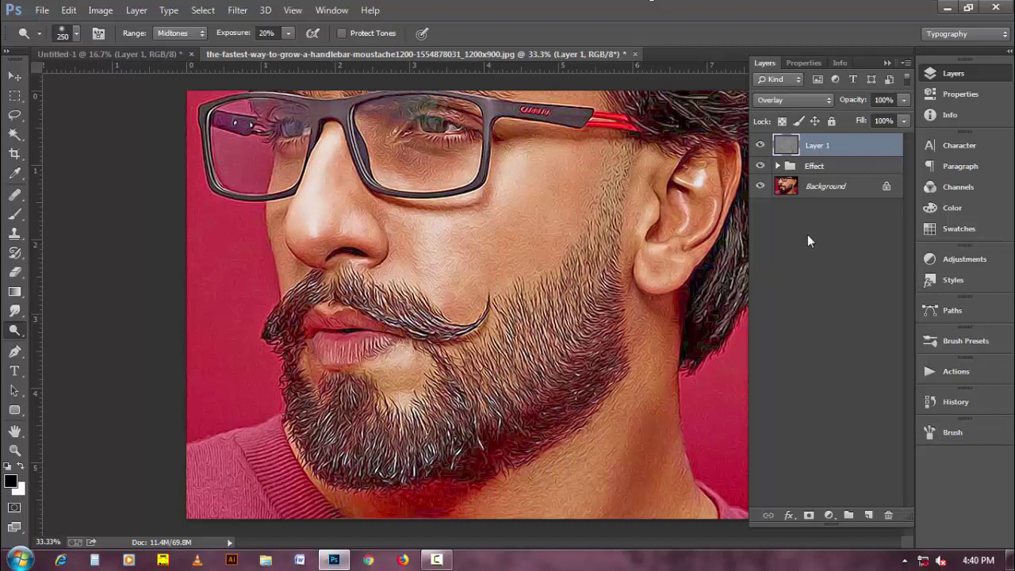
Toggle between showing only the Background layer and all layers to compare the original portrait with the finished painting effect
left_click(760, 188, "alt")
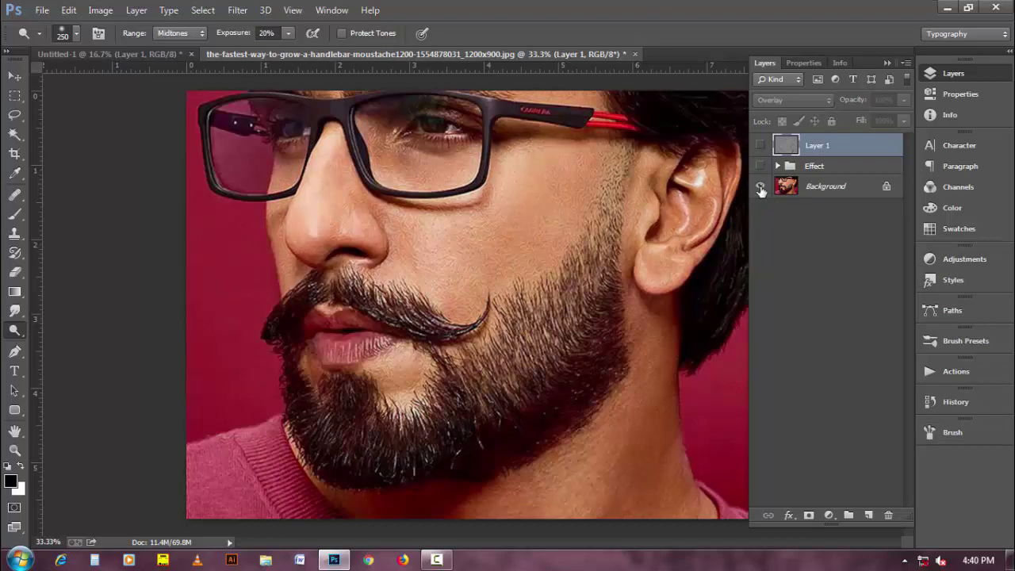
left_click(760, 187, "alt")
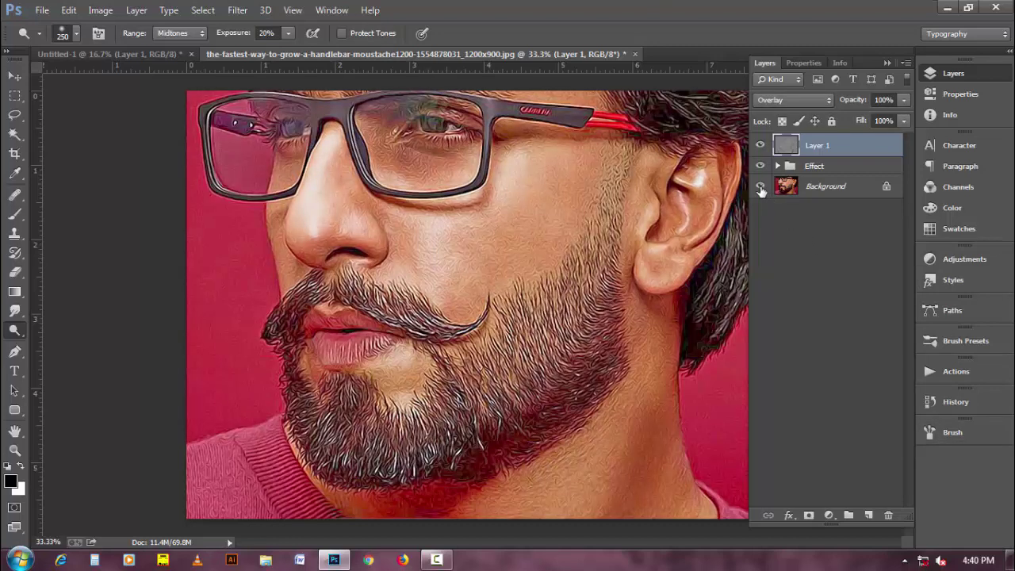
left_click(760, 187, "alt")
left_click(760, 187, "alt")
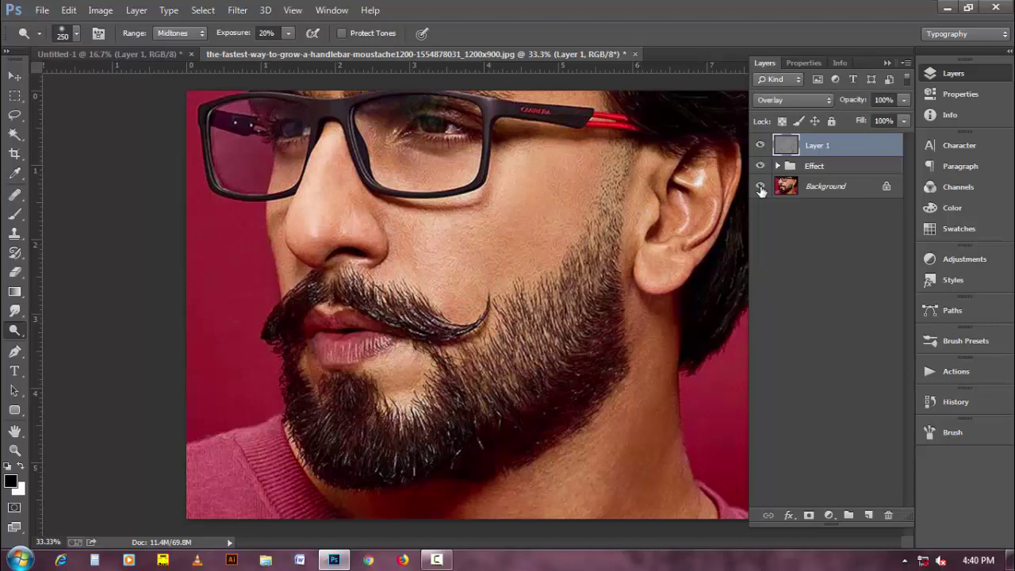